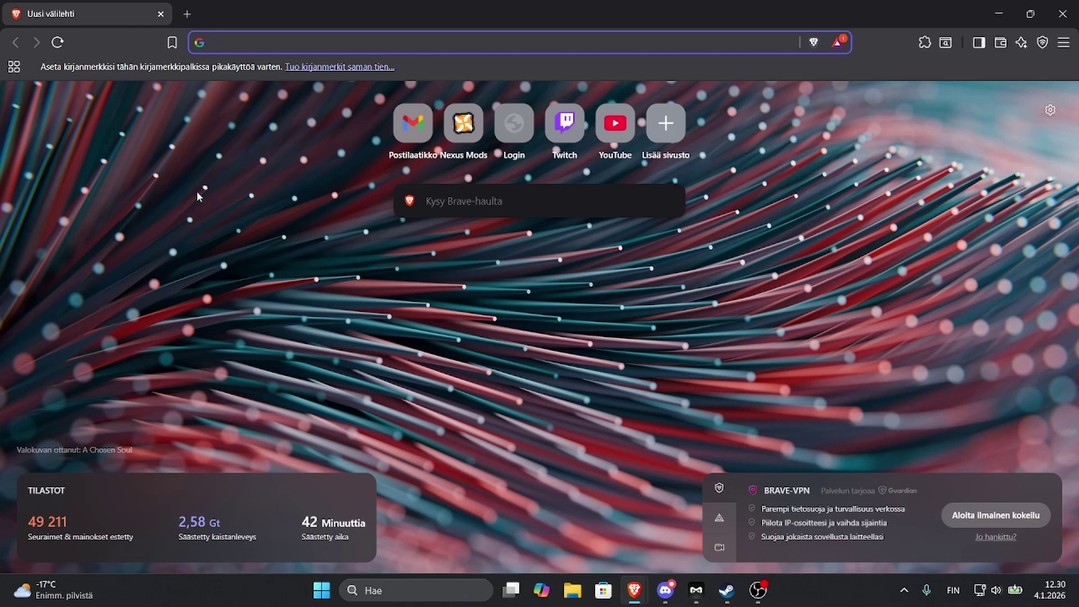
# - Load nexusmods.com in Brave to reach the My games list
pyautogui.write('ne')
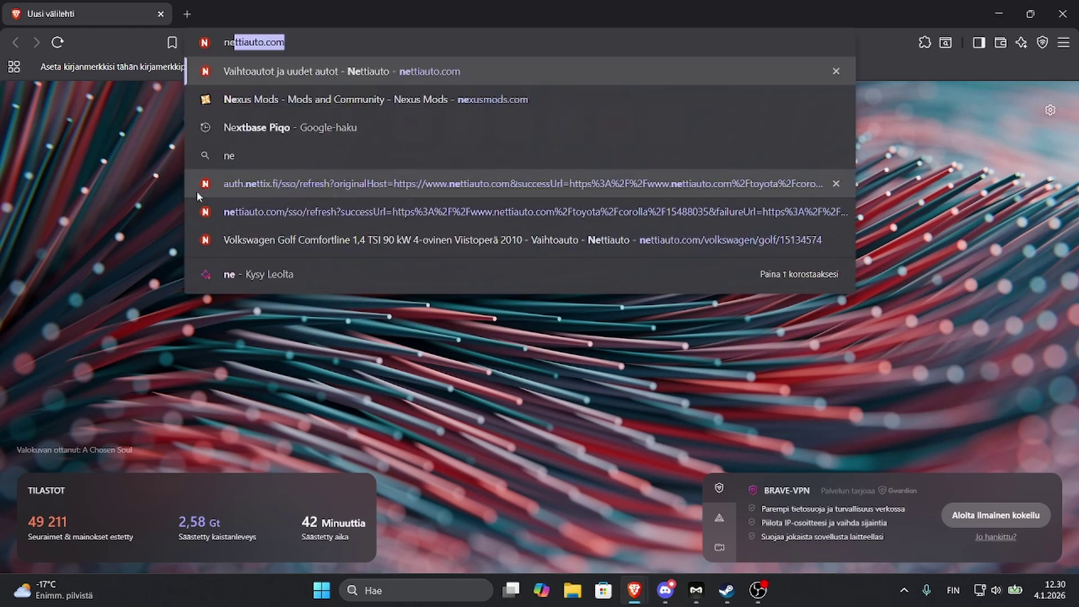
pyautogui.write('xus')
pyautogui.press('Return')
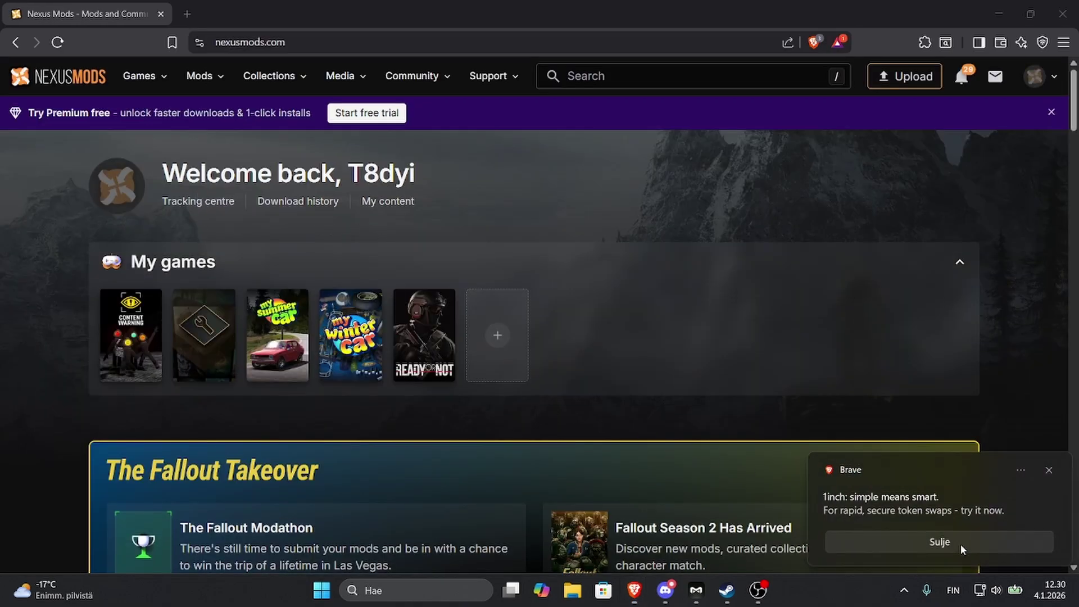
# - Dismiss the browser notification and open the My Winter Car game page
pyautogui.click(960, 543)
pyautogui.click(355, 339)
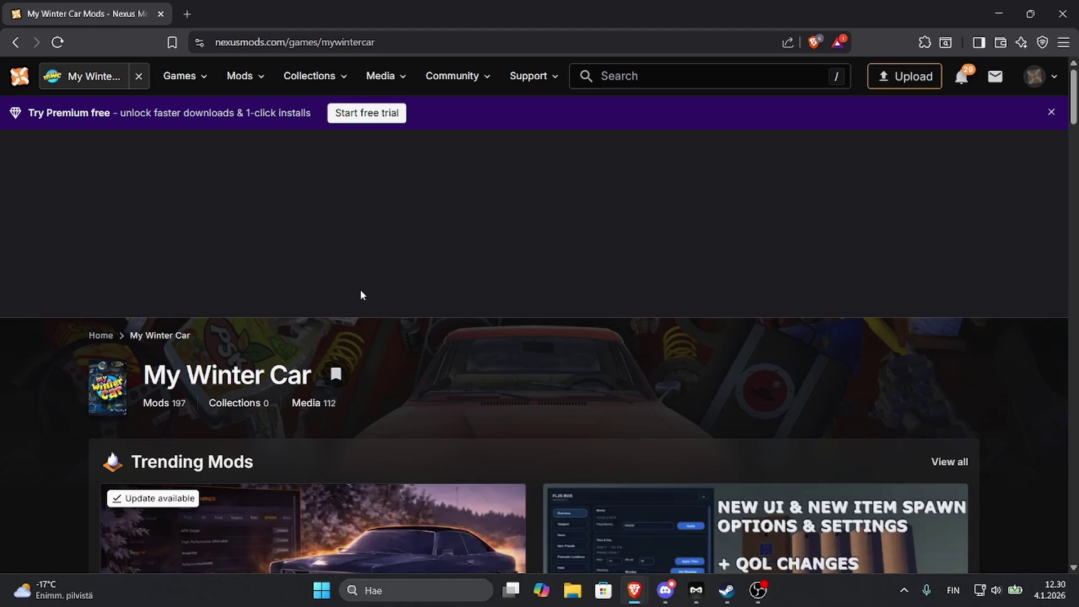
pyautogui.scroll(-4, 538, 381)
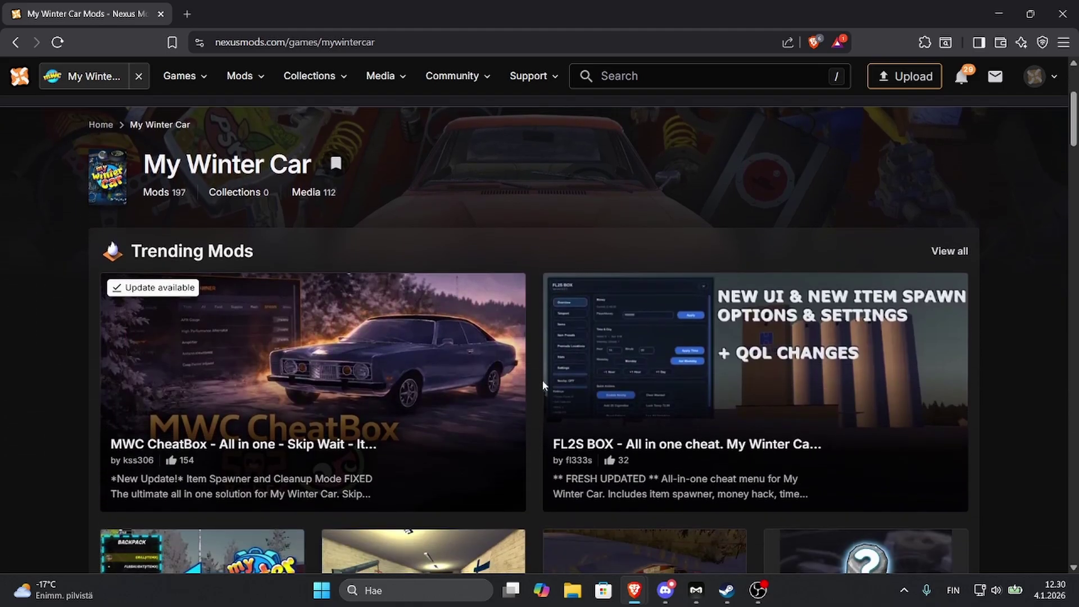
pyautogui.scroll(-12, 538, 287)
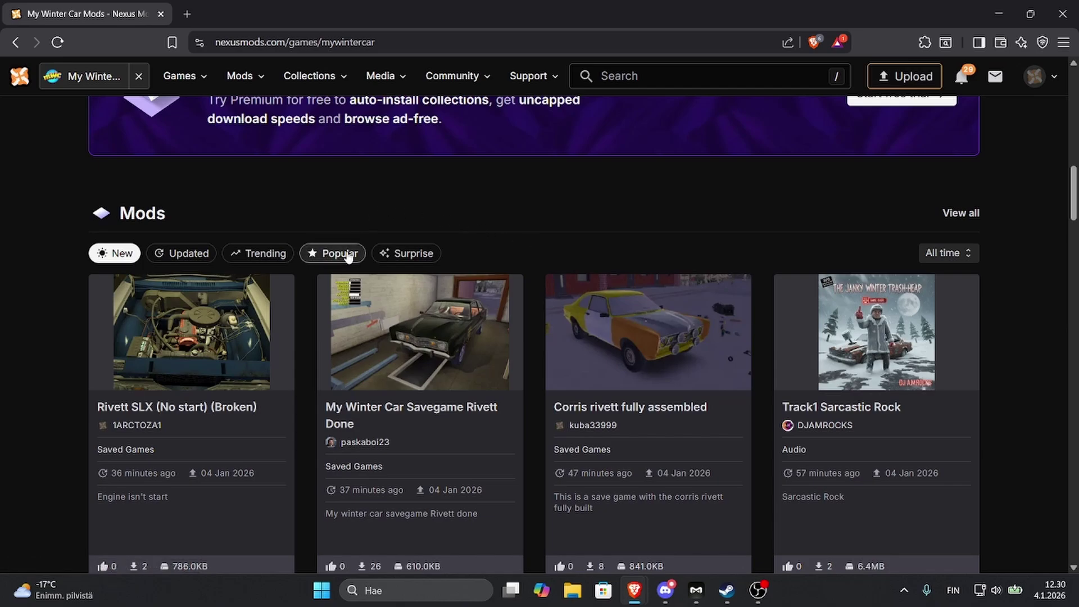
# - Show Popular mods and view all 193 My Winter Car mods sorted by endorsements
pyautogui.click(340, 253)
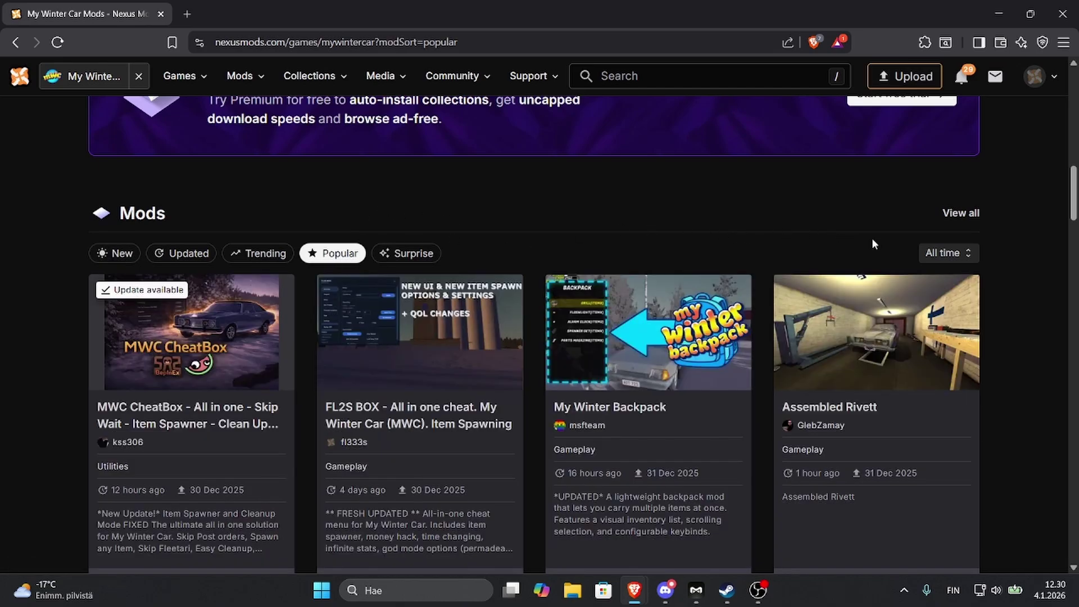
pyautogui.click(963, 213)
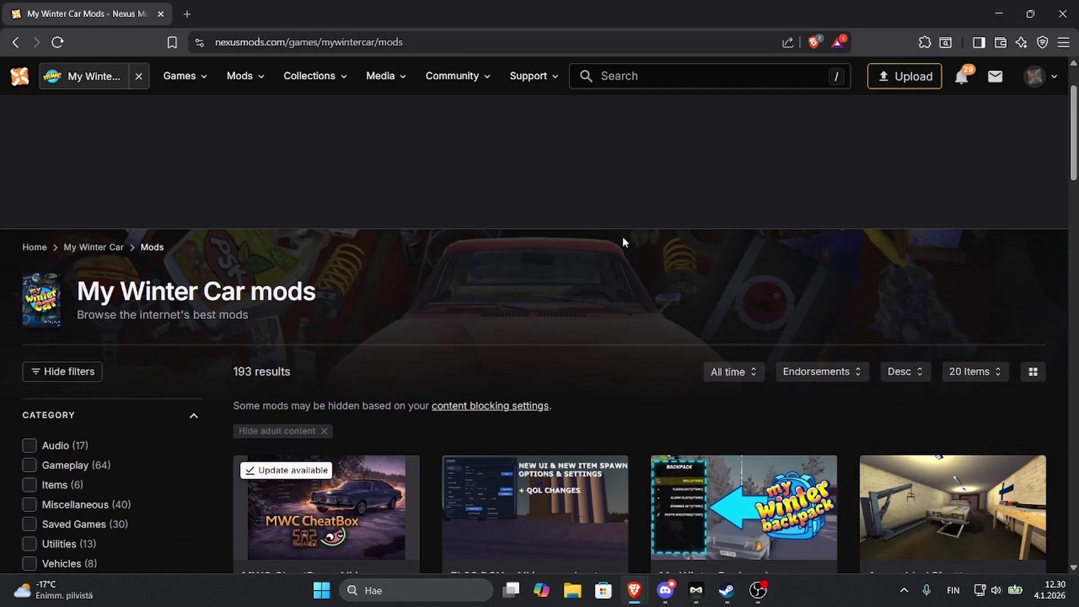
pyautogui.scroll(-4, 594, 234)
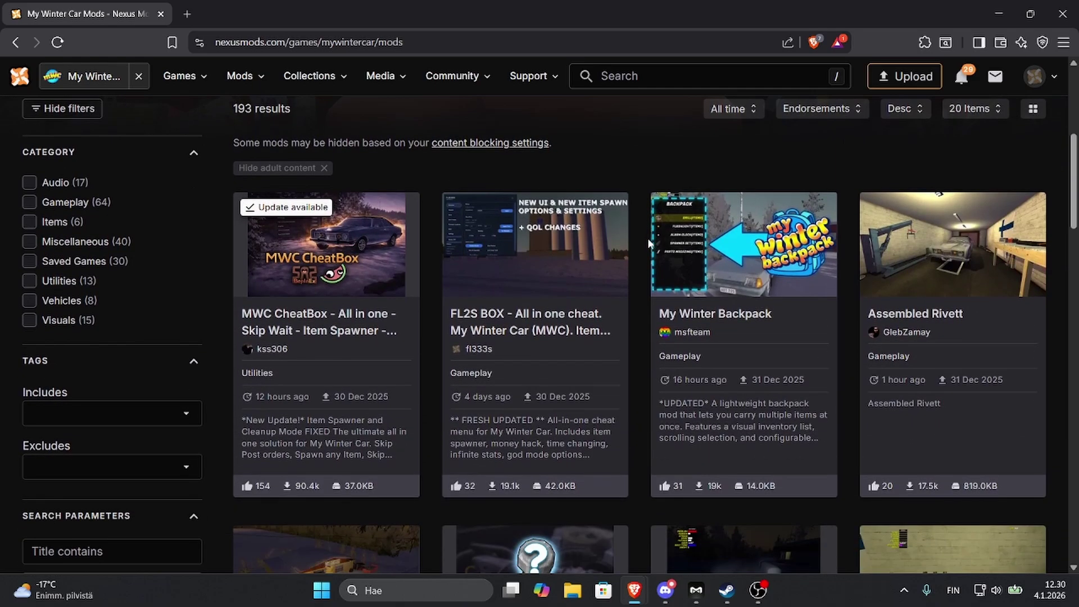
pyautogui.scroll(-3, 649, 159)
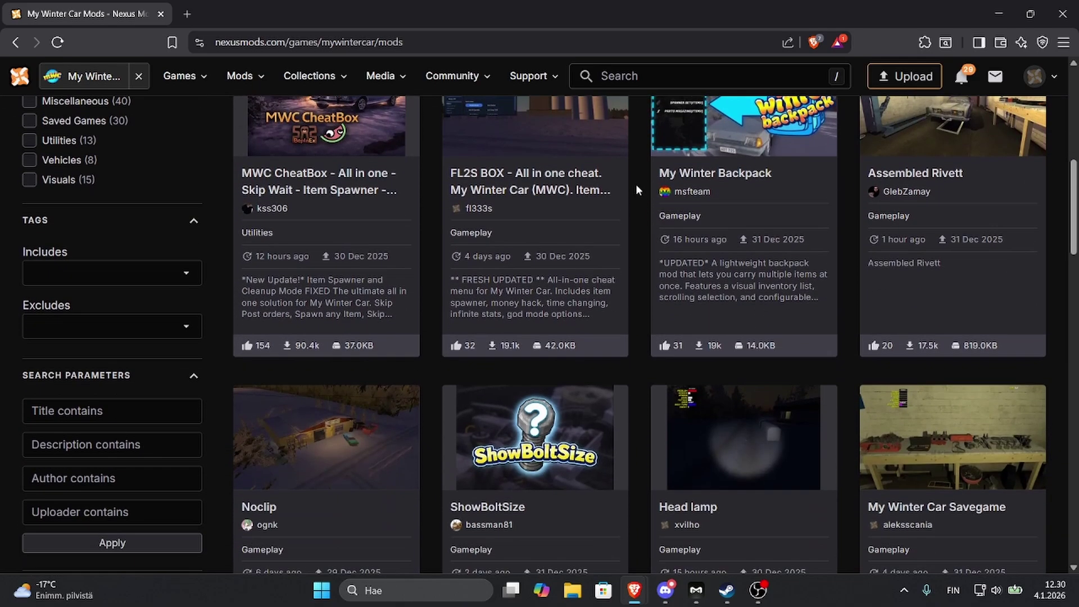
pyautogui.scroll(-3, 637, 189)
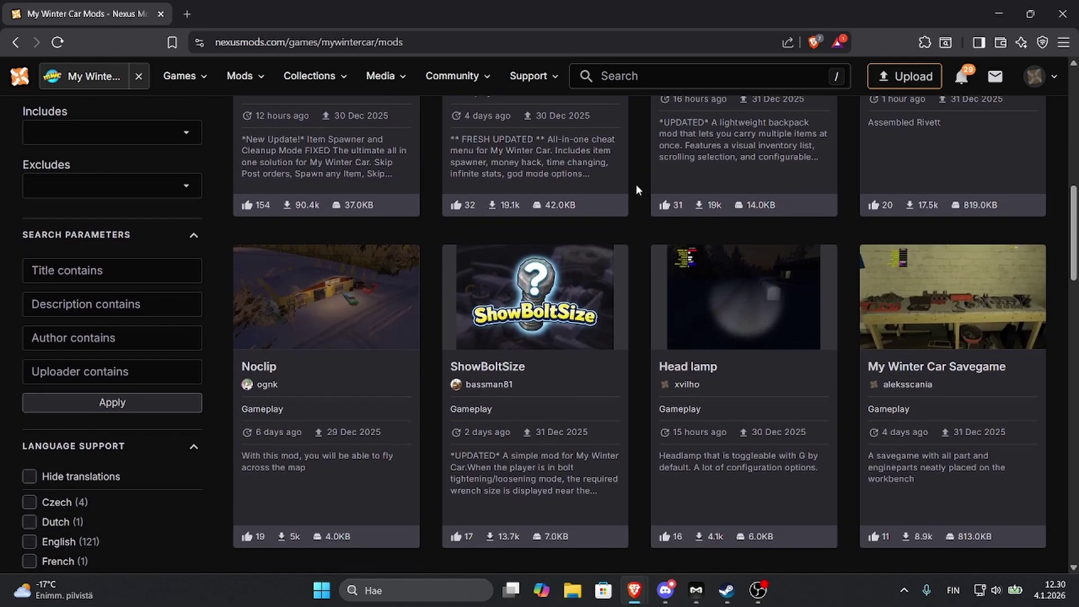
pyautogui.scroll(-7, 636, 183)
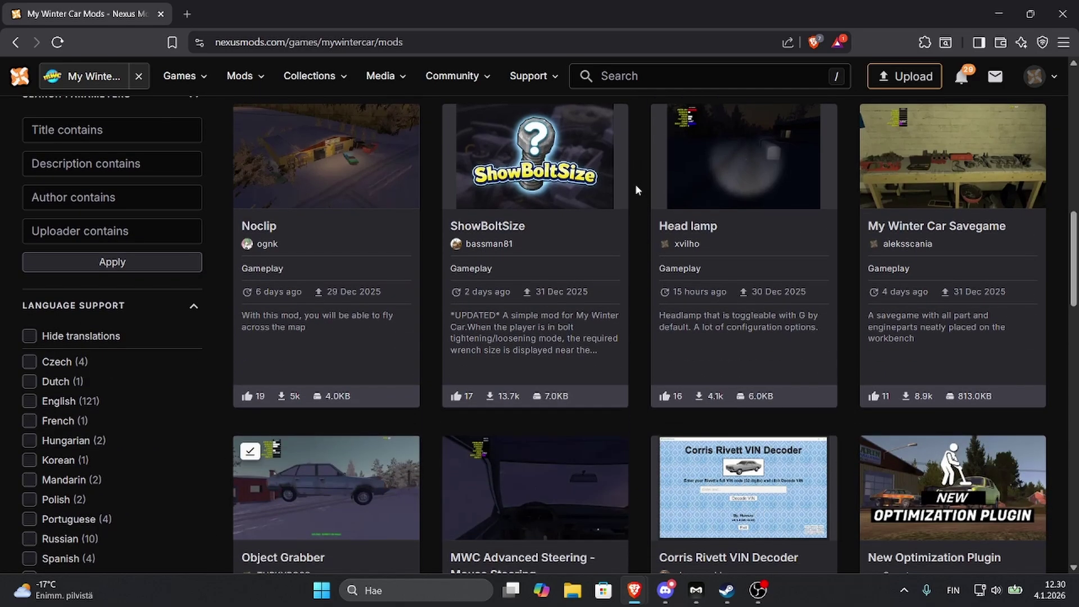
pyautogui.scroll(-2, 635, 184)
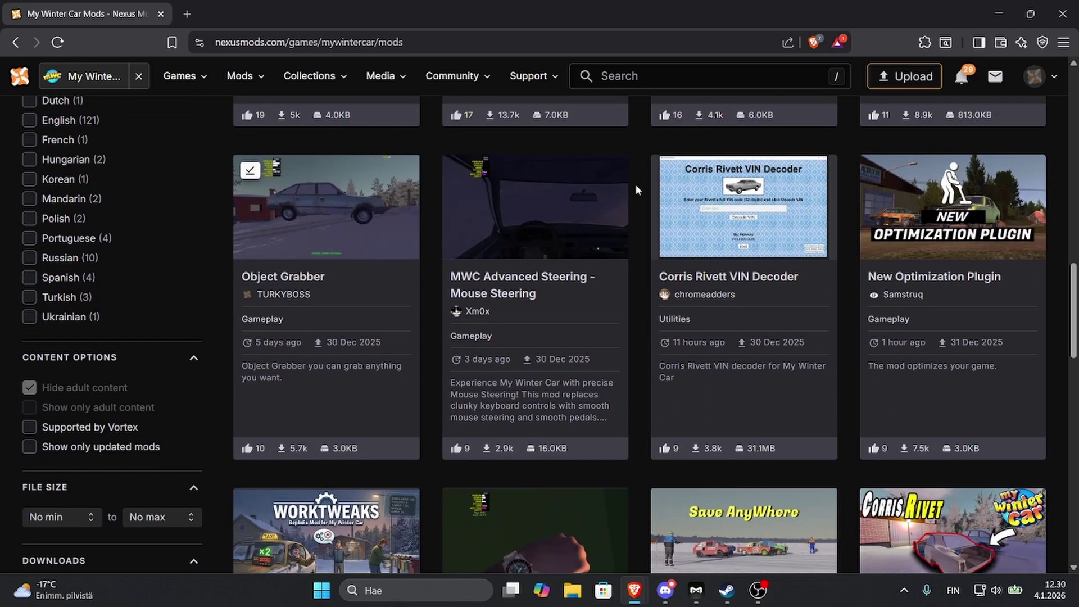
pyautogui.scroll(10, 635, 183)
pyautogui.scroll(4, 635, 184)
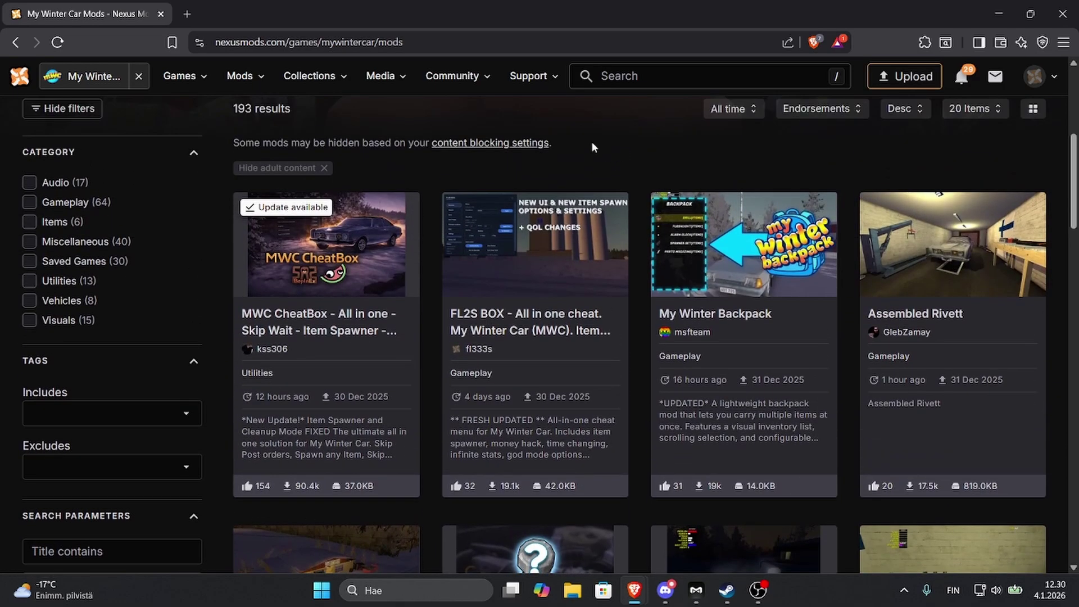
# - Open the MWC CheatBox mod, try Manual download, and dismiss the Additional files required popup
pyautogui.click(324, 275)
pyautogui.moveTo(404, 284); pyautogui.dragTo(467, 353)
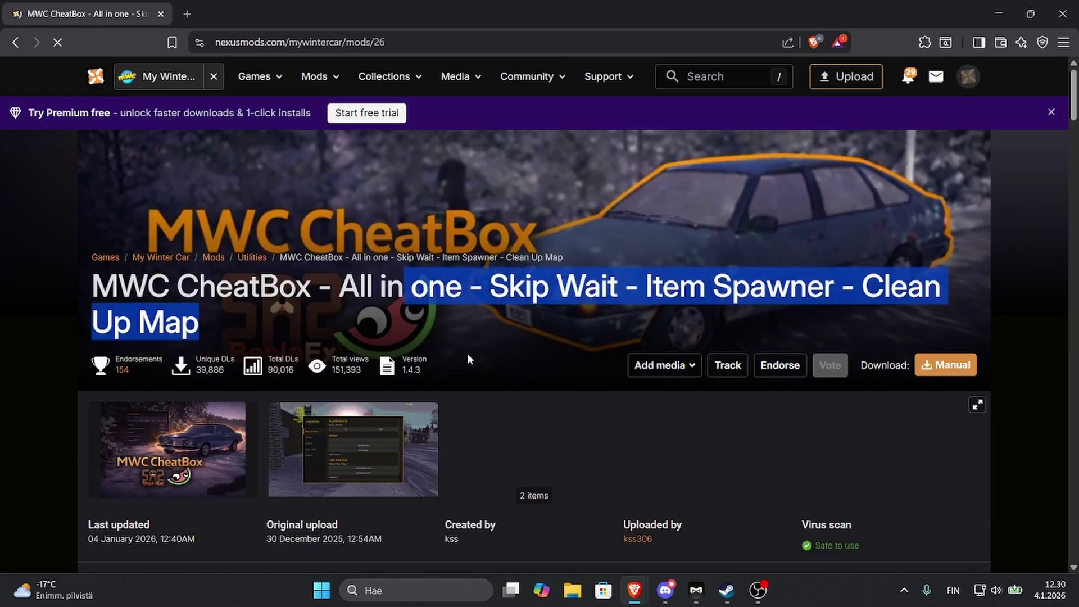
pyautogui.click(578, 445)
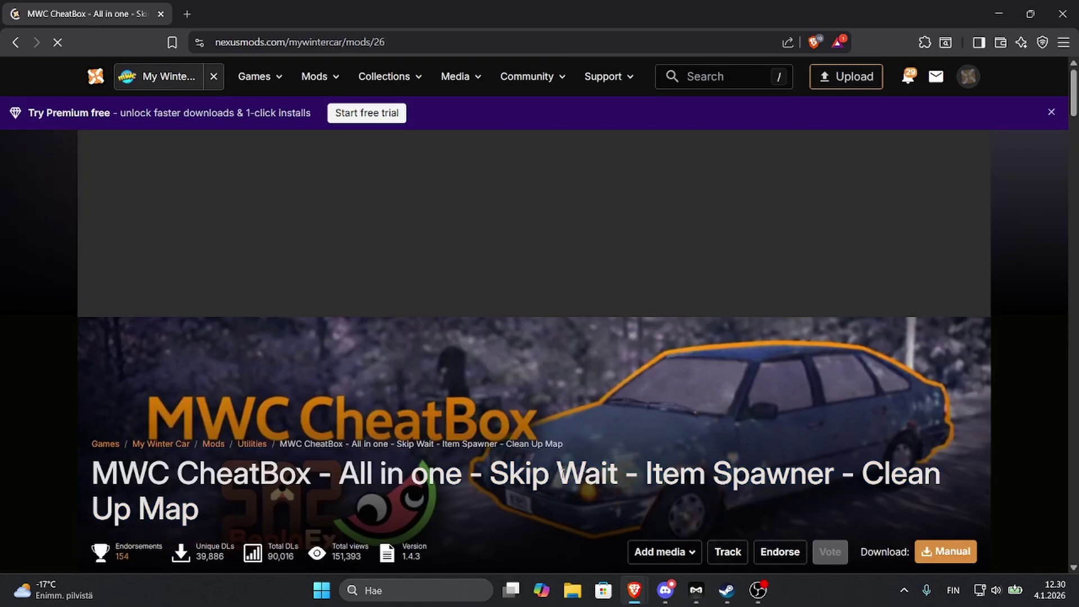
pyautogui.scroll(-3, 590, 394)
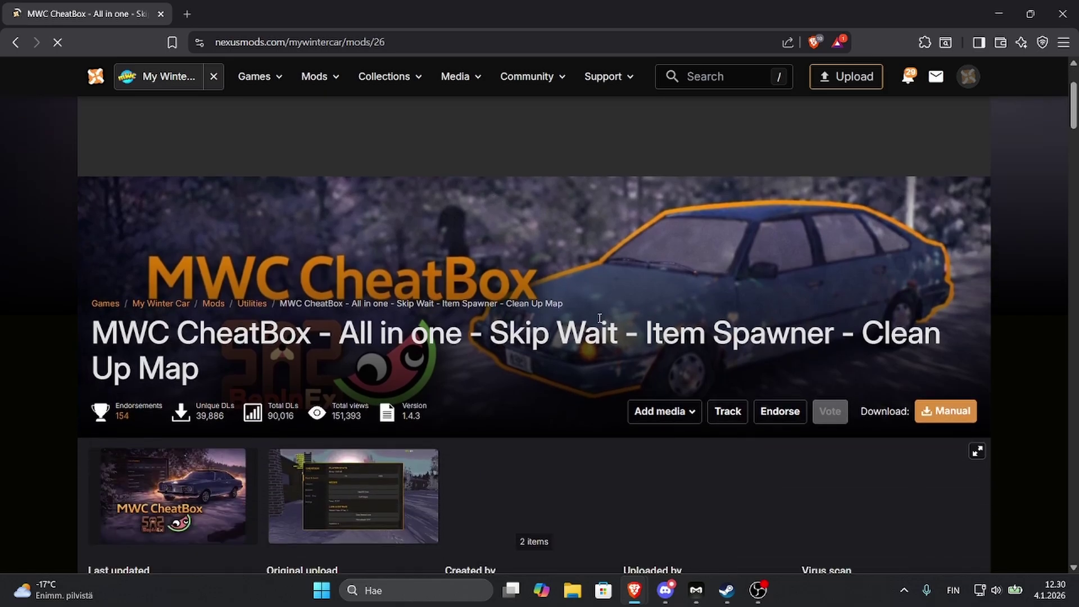
pyautogui.scroll(-4, 591, 319)
pyautogui.click(951, 203)
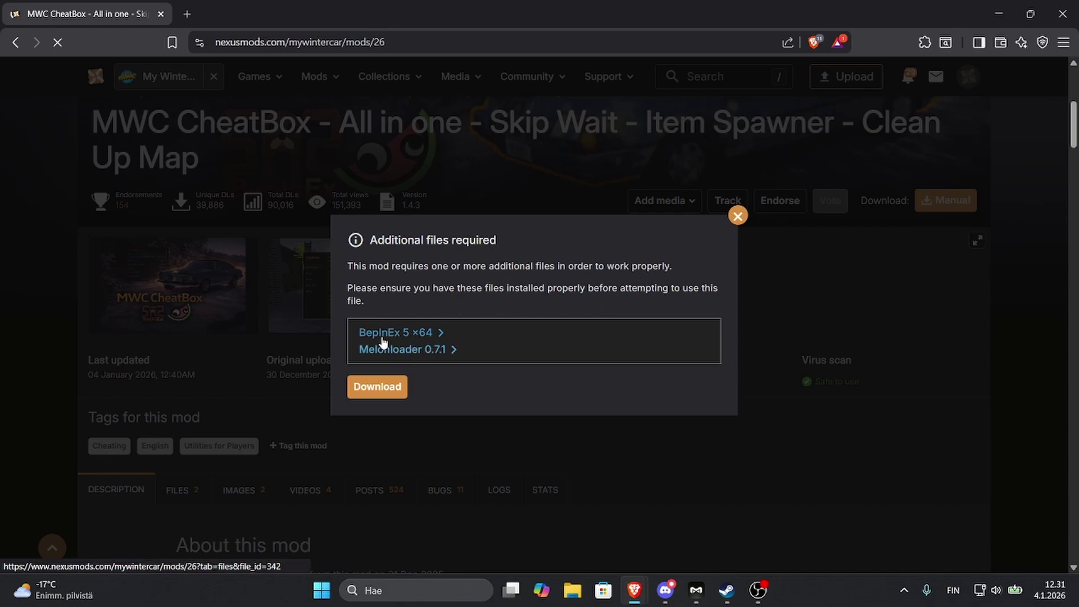
pyautogui.click(738, 216)
# - Show the Files tab listing MWC CheatBox 1.4.3 main file and BepInEx_5 optional file
pyautogui.scroll(-3, 439, 363)
pyautogui.click(180, 349)
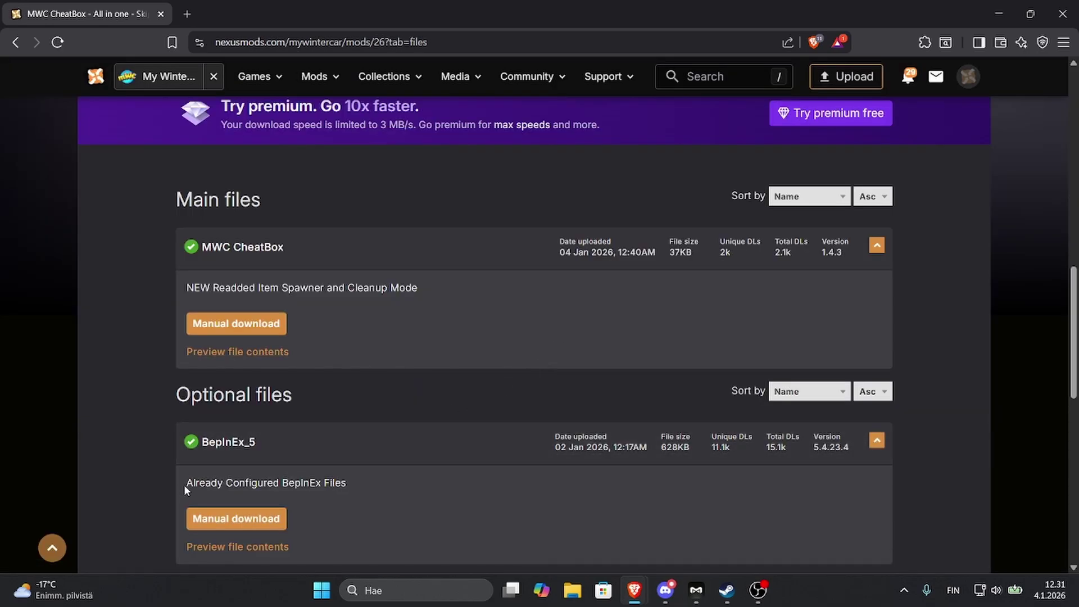
pyautogui.moveTo(190, 484); pyautogui.dragTo(347, 484)
pyautogui.moveTo(432, 292); pyautogui.dragTo(177, 291)
pyautogui.click(178, 291)
pyautogui.scroll(-1, 299, 266)
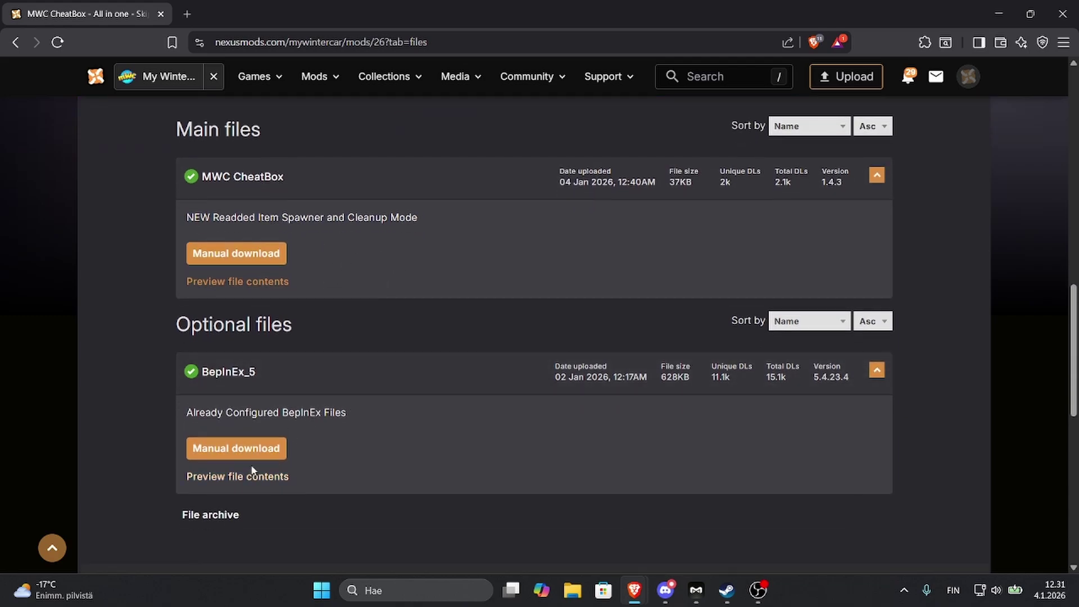
# - Open the BepInEx_5 and MWC CheatBox manual download links in new tabs
pyautogui.rightClick(251, 458)
pyautogui.click(313, 244)
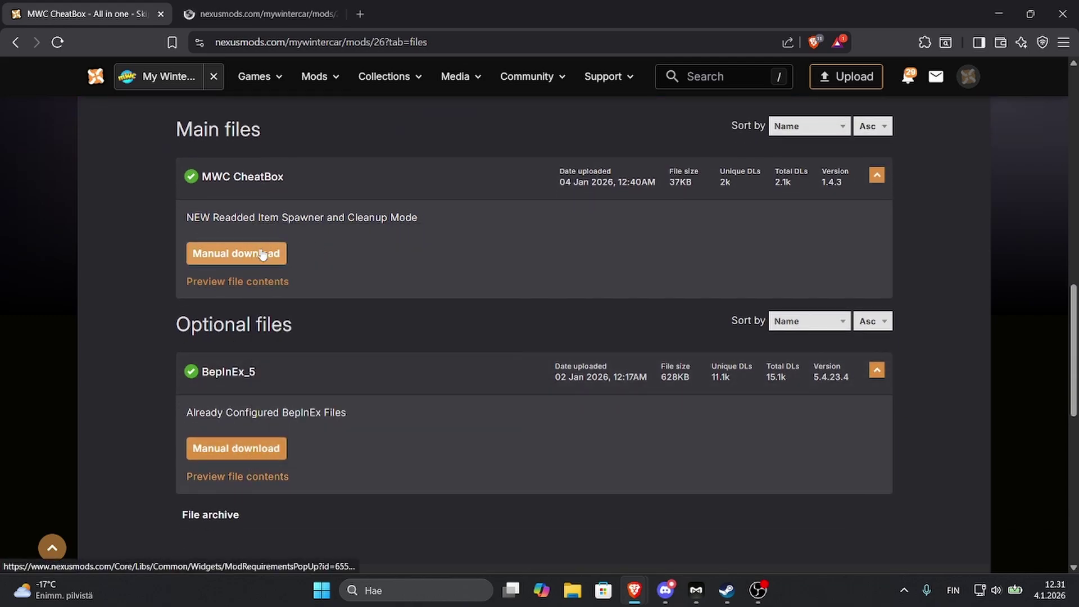
pyautogui.rightClick(256, 253)
pyautogui.click(281, 262)
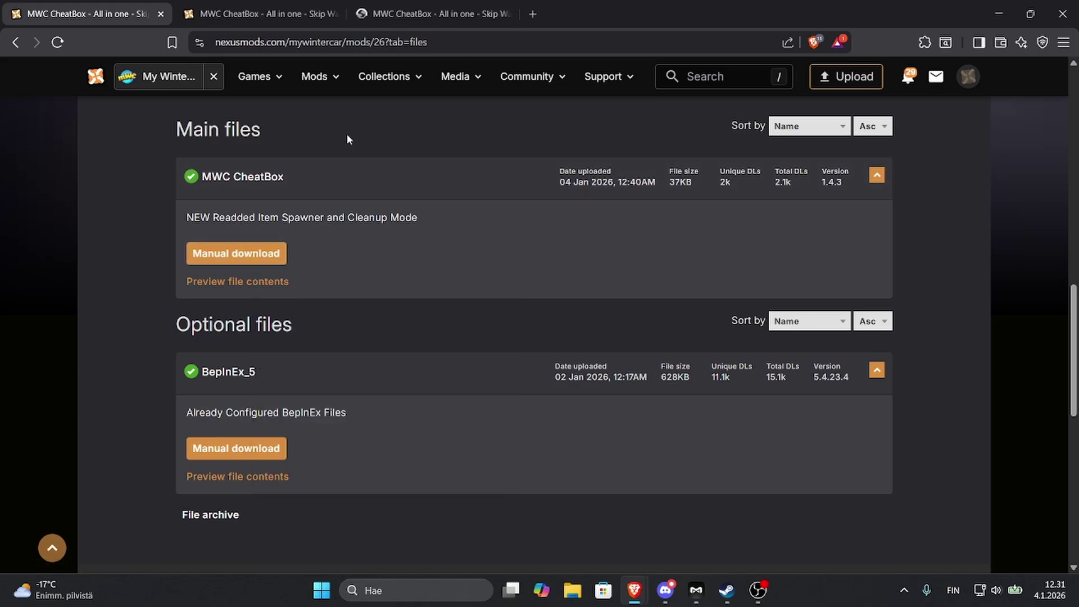
# - Start the free Slow download for both MWC CheatBox and BepInEx_5
pyautogui.click(387, 21)
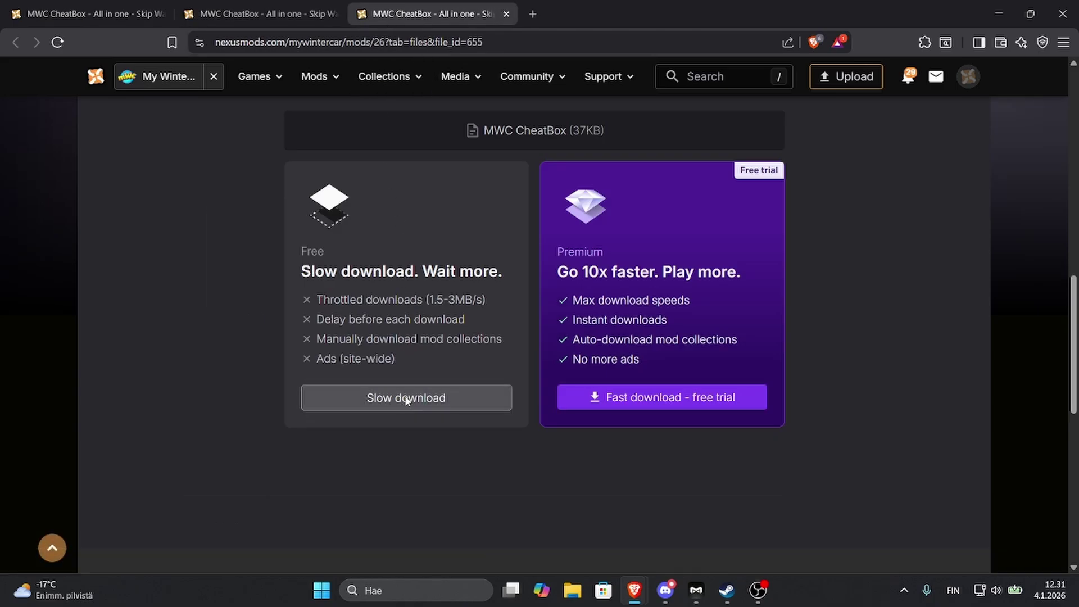
pyautogui.click(404, 398)
pyautogui.click(258, 13)
pyautogui.click(394, 396)
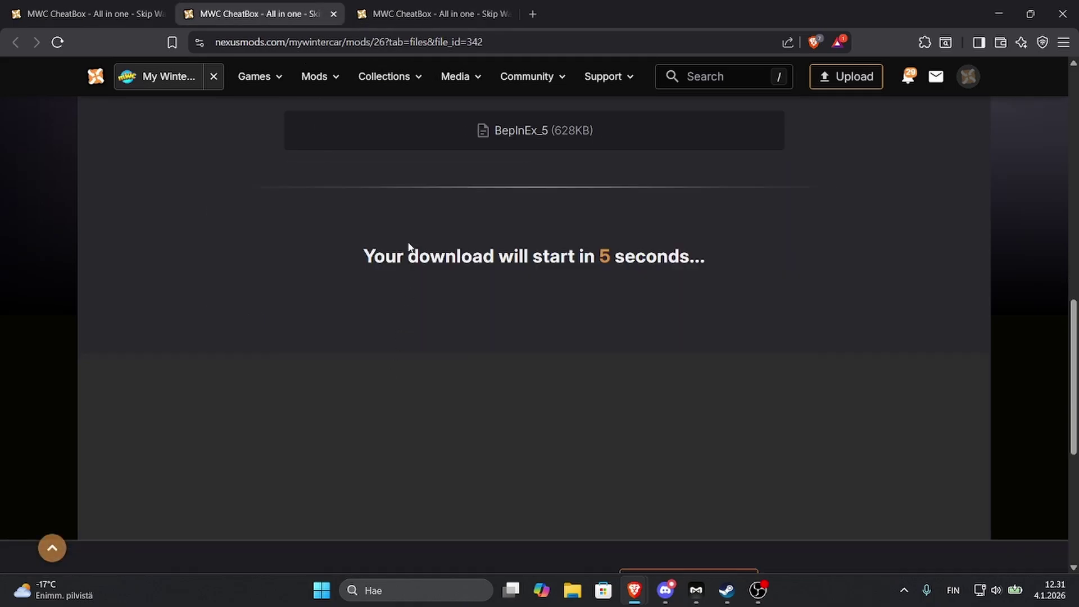
pyautogui.click(495, 15)
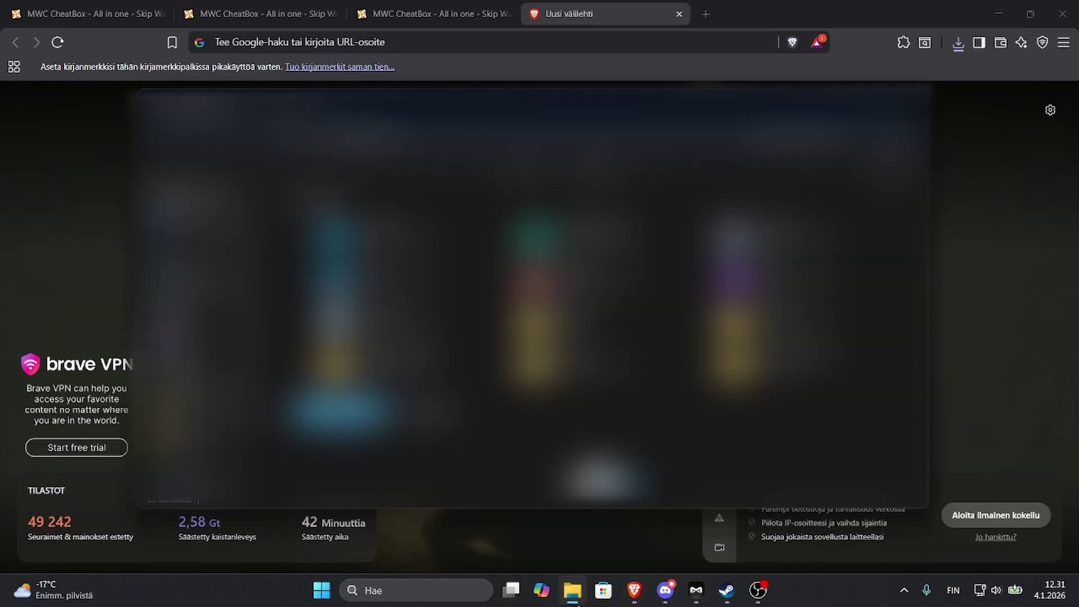
# - Extract the BepInEx and MWC CheatBox zips into their own folders in Downloads
pyautogui.moveTo(185, 365); pyautogui.dragTo(562, 239)
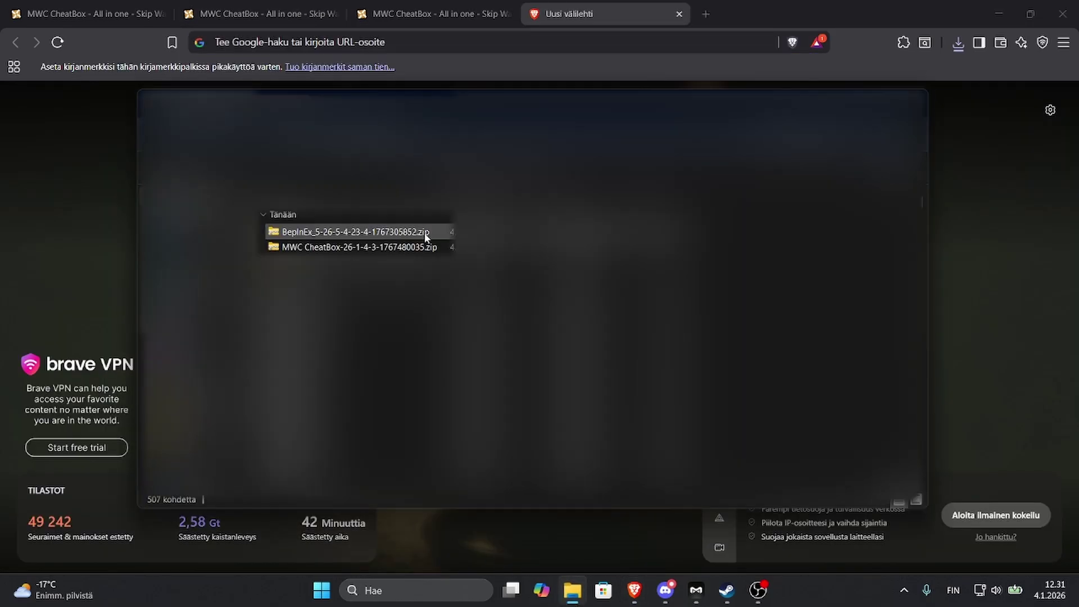
pyautogui.click(357, 230)
pyautogui.rightClick(356, 229)
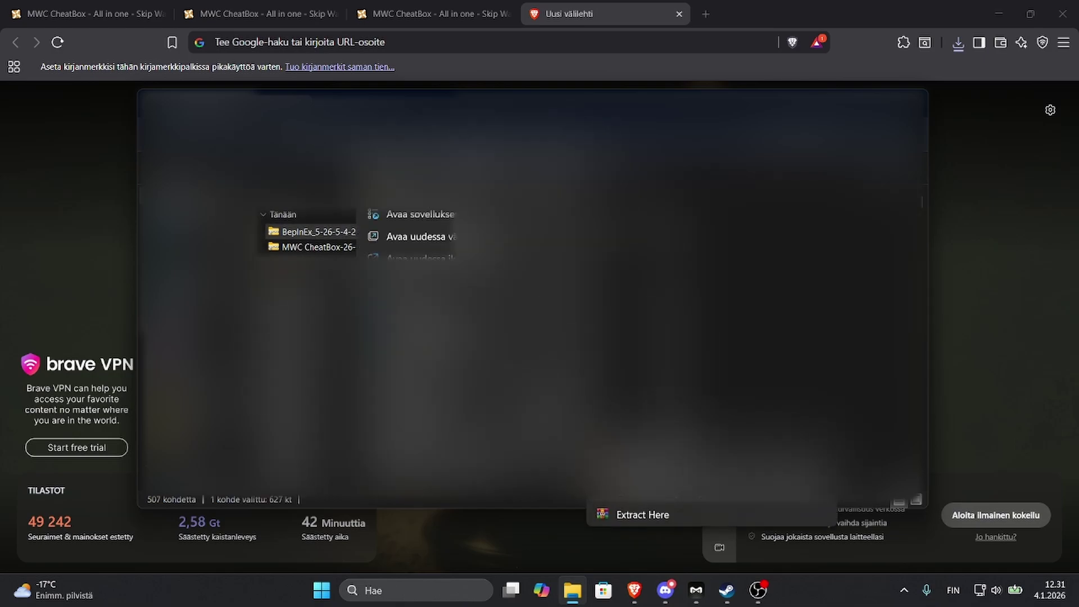
pyautogui.click(642, 515)
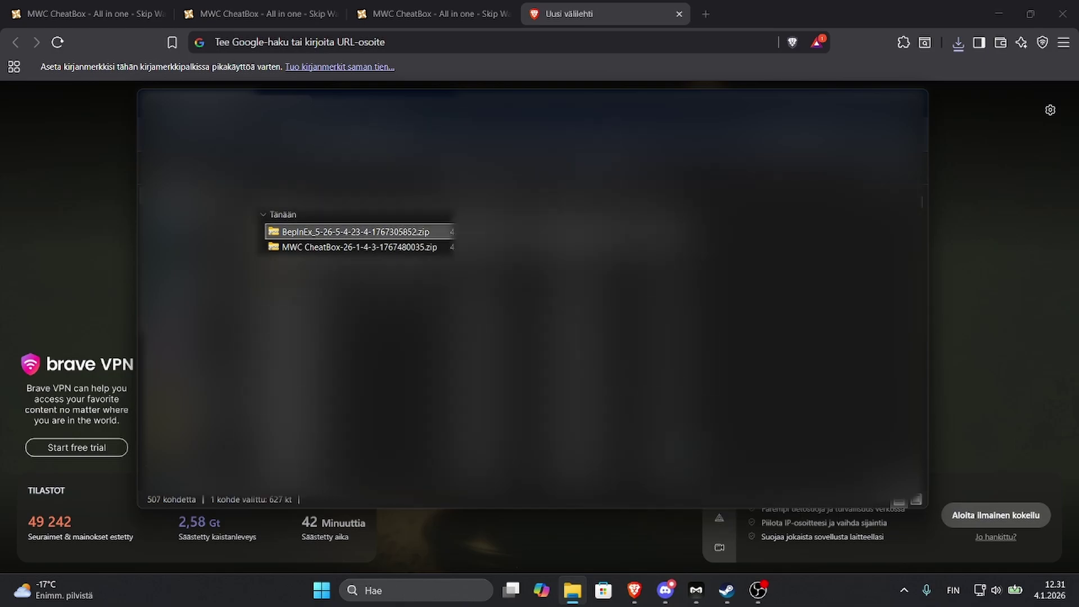
pyautogui.rightClick(346, 250)
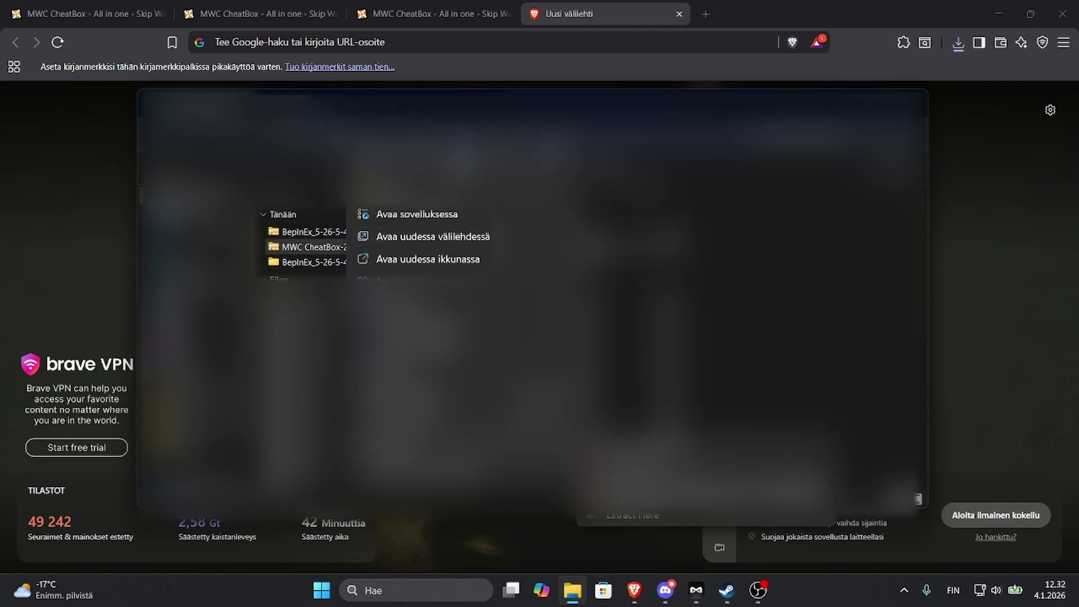
pyautogui.press('Escape')
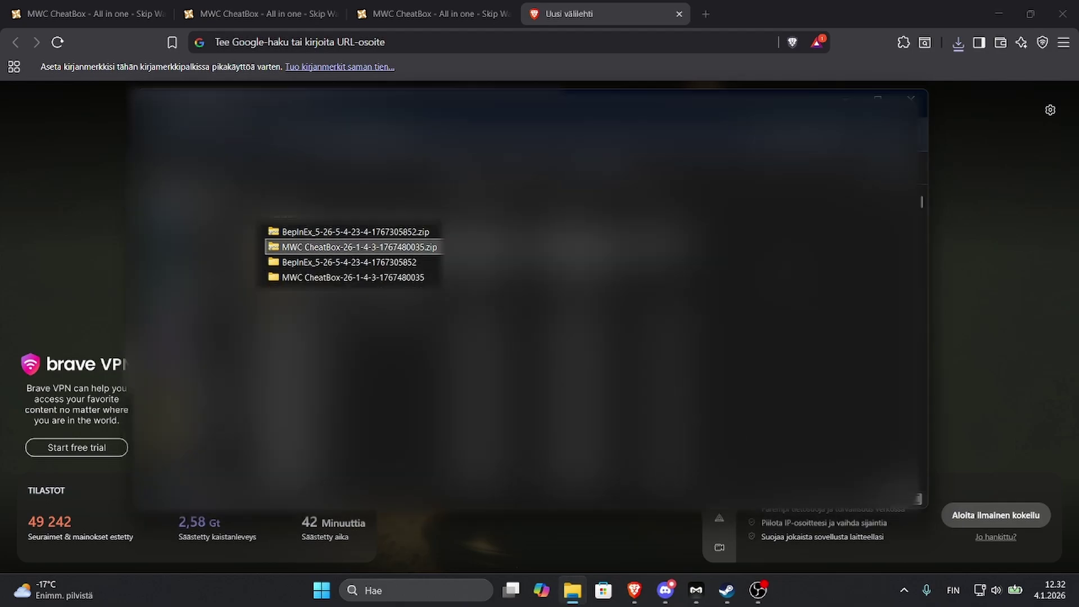
pyautogui.hotkey('shift', 'Down')
pyautogui.hotkey('shift', 'Down')
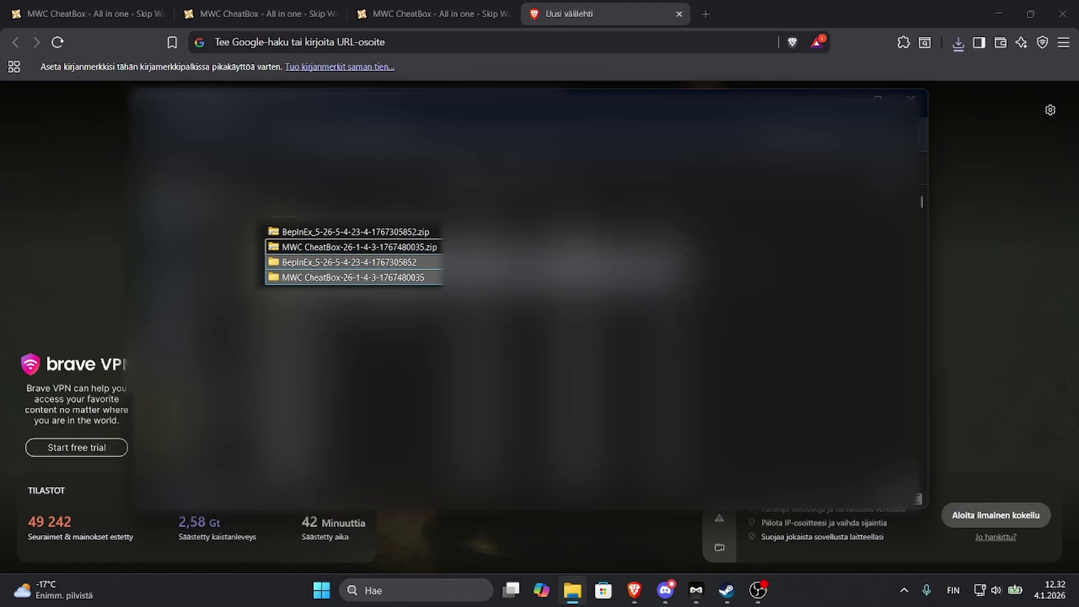
# - Bring up Steam and select My Winter Car in the library
pyautogui.moveTo(727, 590)
pyautogui.click(682, 551)
pyautogui.scroll(5, 91, 276)
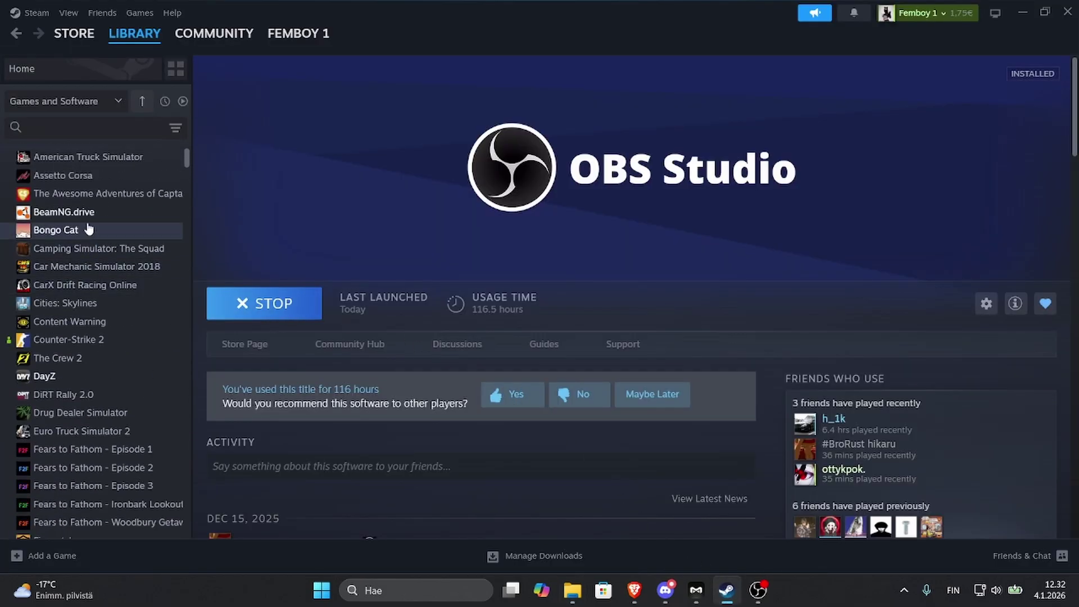
pyautogui.scroll(-5, 86, 220)
pyautogui.scroll(-15, 86, 220)
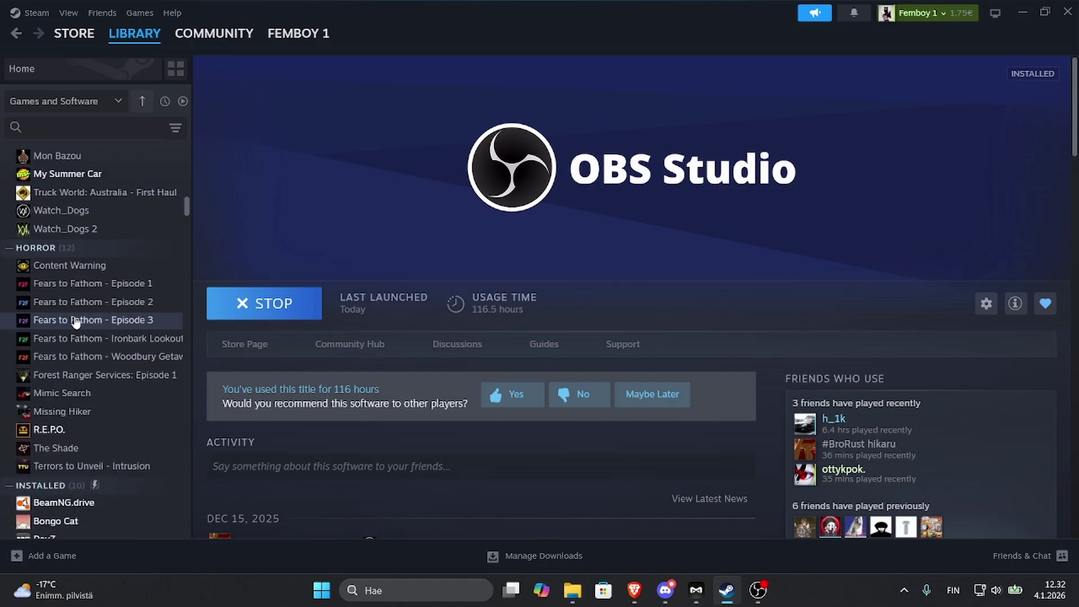
pyautogui.click(57, 420)
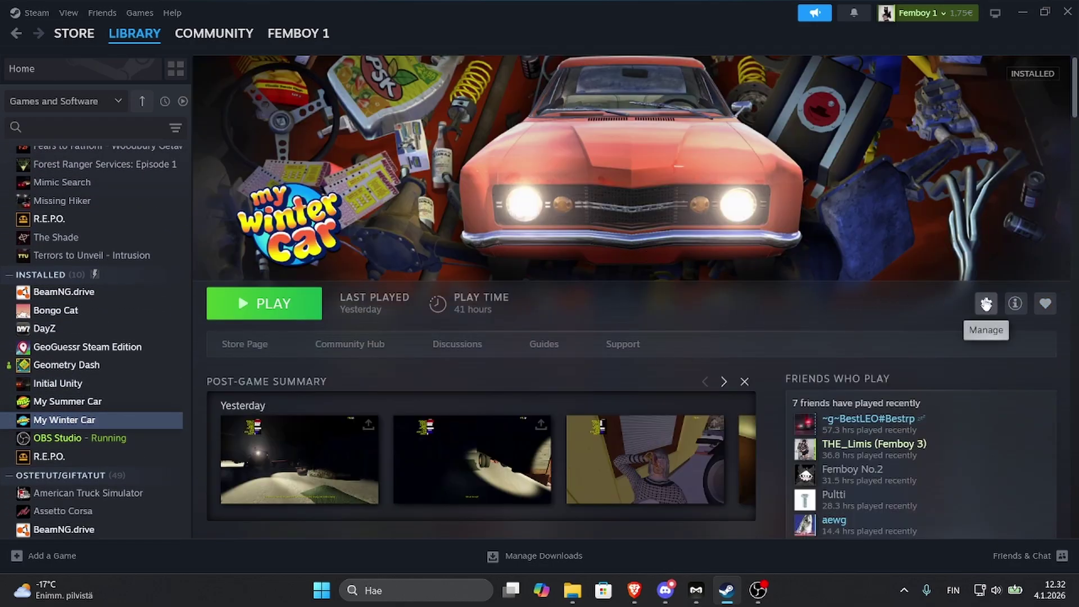
# - Open the game's install folder via gear > Manage > Browse local files
pyautogui.click(987, 304)
pyautogui.moveTo(933, 400)
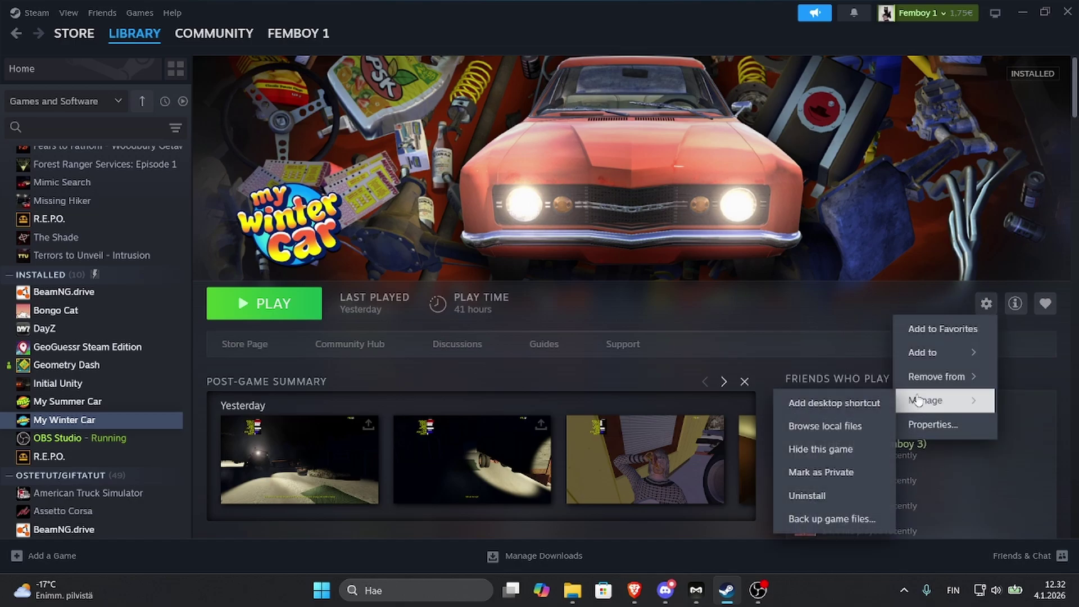
pyautogui.click(847, 428)
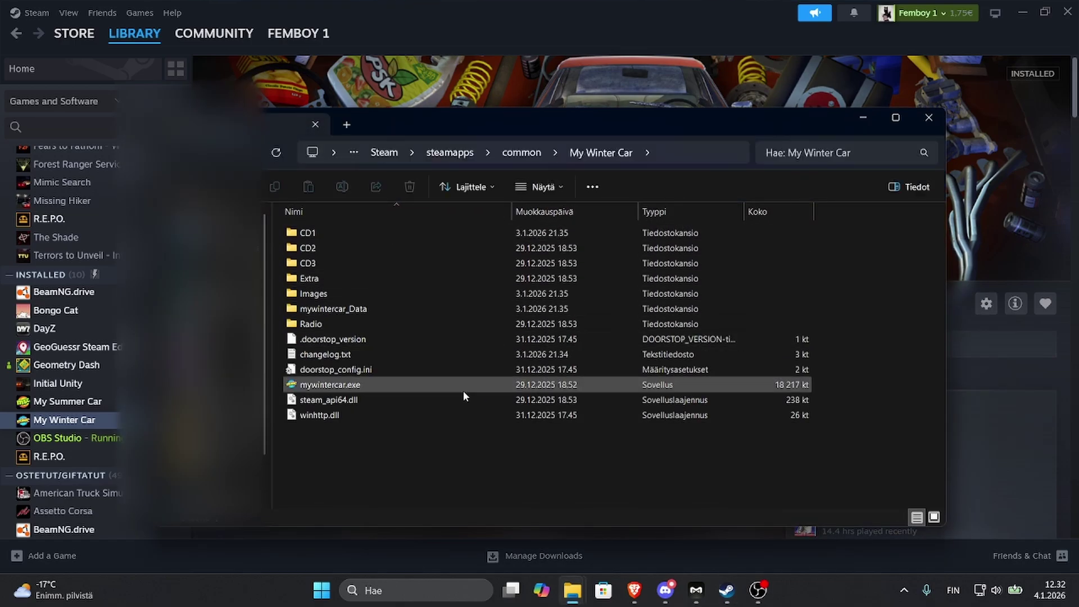
# - Open the extracted BepInEx folder and select all five of its items
pyautogui.moveTo(464, 120); pyautogui.dragTo(430, 99)
pyautogui.moveTo(574, 585)
pyautogui.click(494, 517)
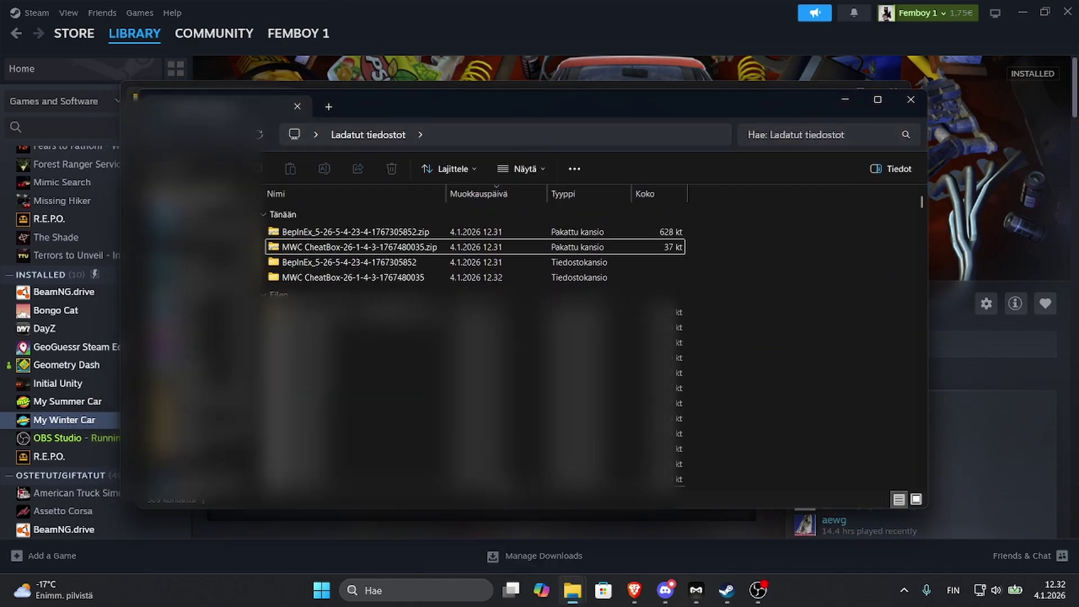
pyautogui.doubleClick(360, 267)
pyautogui.moveTo(393, 107); pyautogui.dragTo(681, 108)
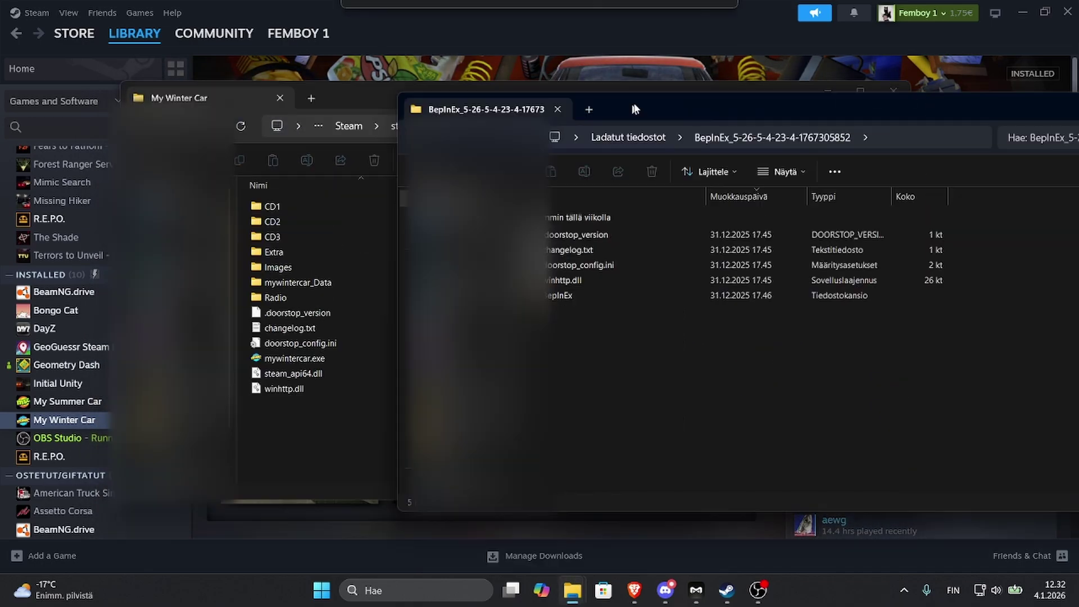
pyautogui.moveTo(750, 404); pyautogui.dragTo(642, 214)
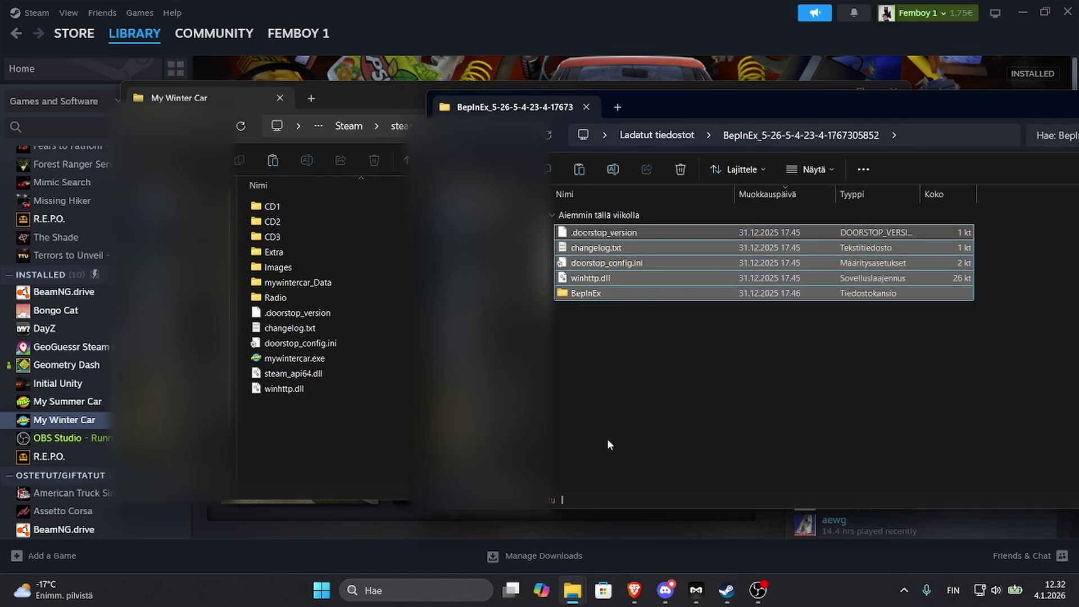
# - Paste the BepInEx files into the My Winter Car folder, replacing existing files
pyautogui.click(371, 439)
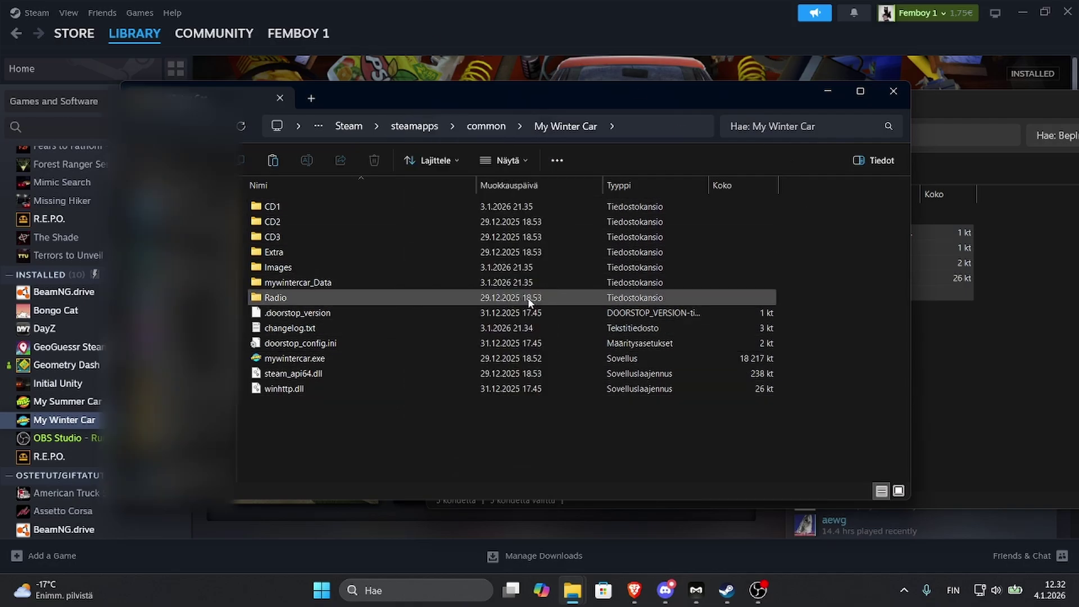
pyautogui.hotkey('ctrl', 'v')
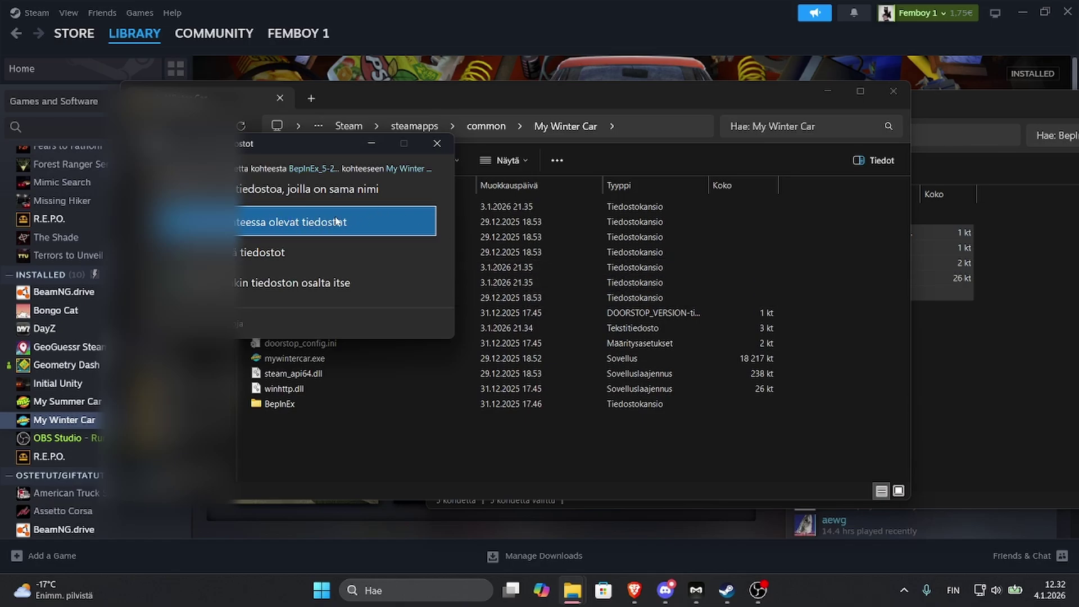
pyautogui.click(363, 218)
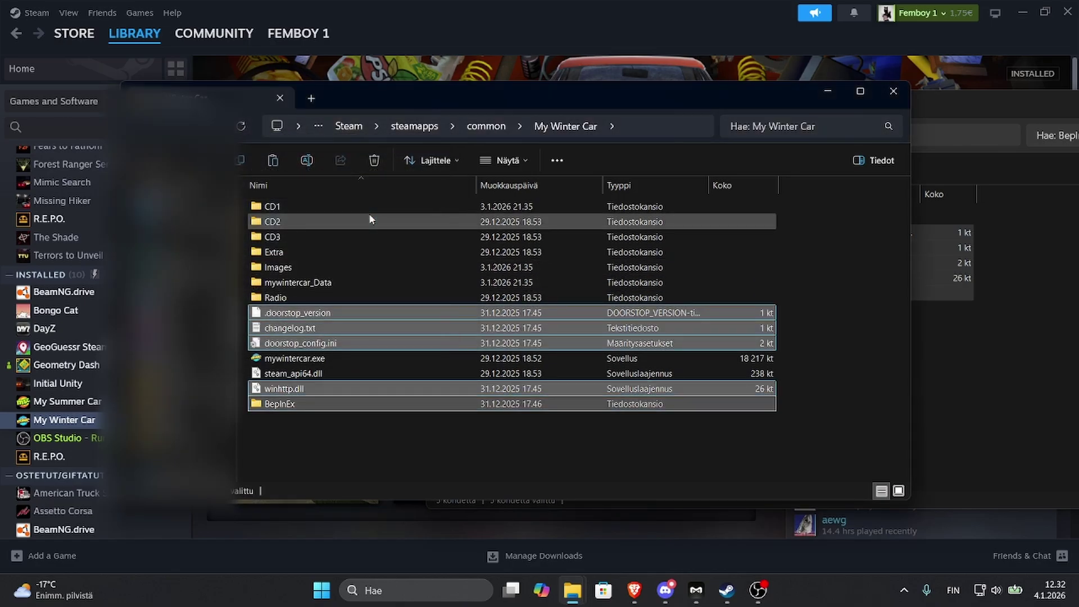
pyautogui.click(404, 431)
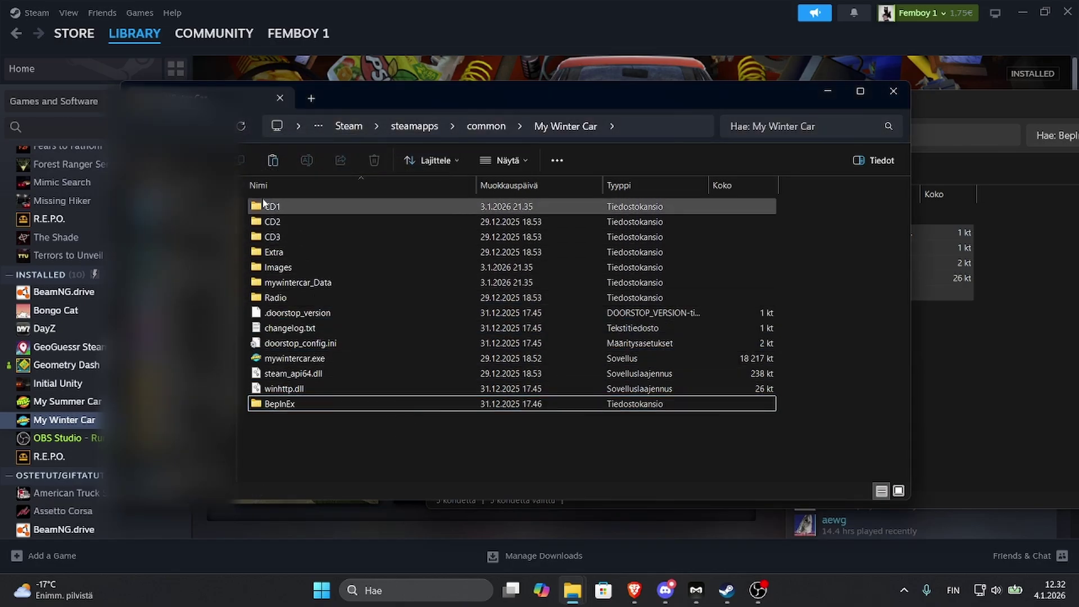
# - Open the extracted MWC CheatBox folder and read installation.txt
pyautogui.click(933, 396)
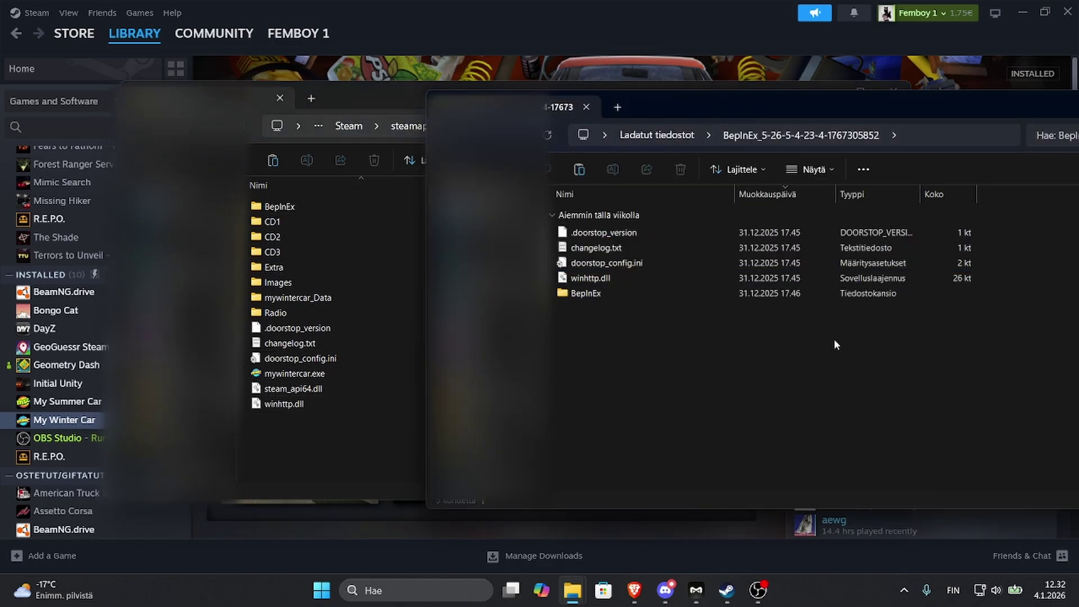
pyautogui.hotkey('alt', 'Up')
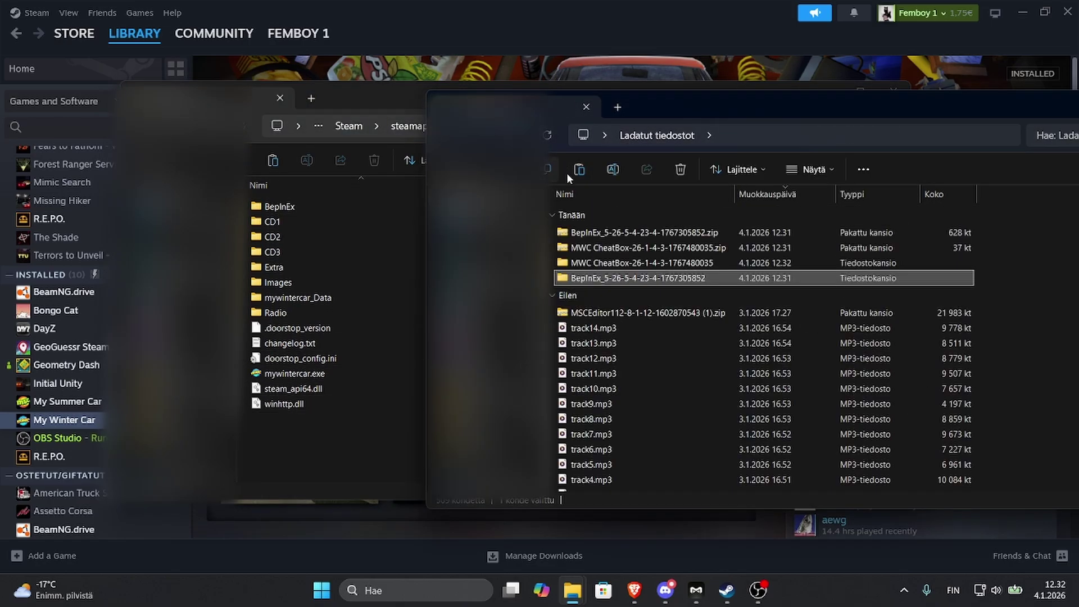
pyautogui.click(645, 261)
pyautogui.doubleClick(645, 261)
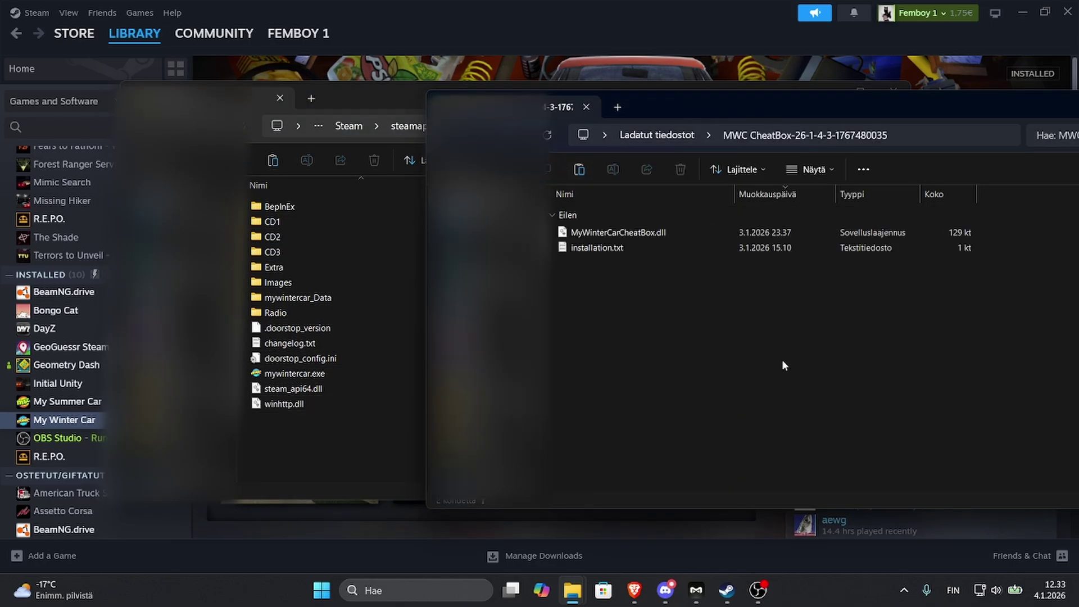
pyautogui.click(657, 248)
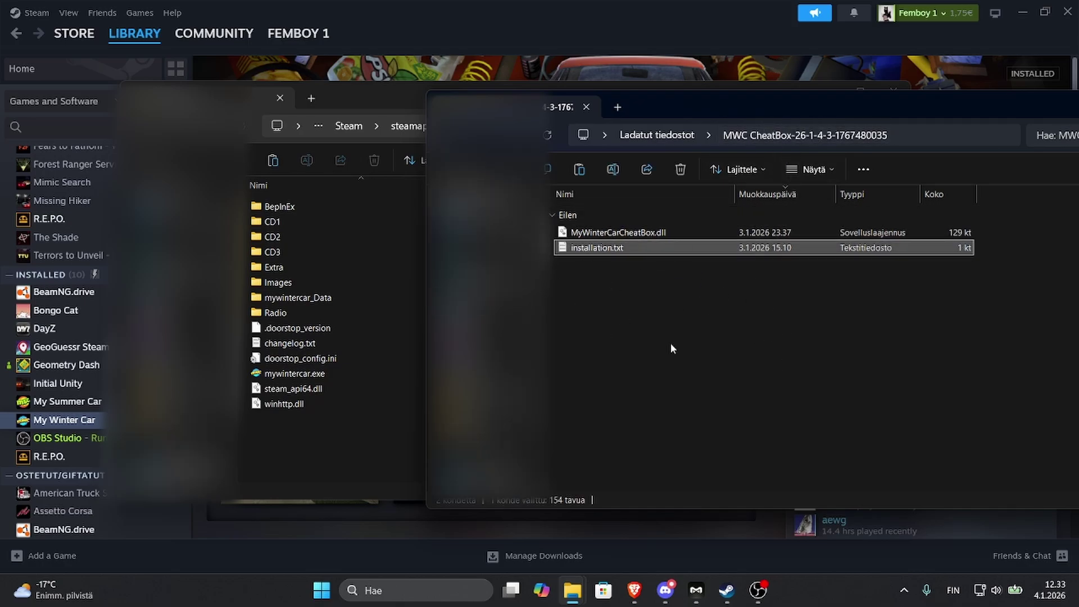
pyautogui.press('Return')
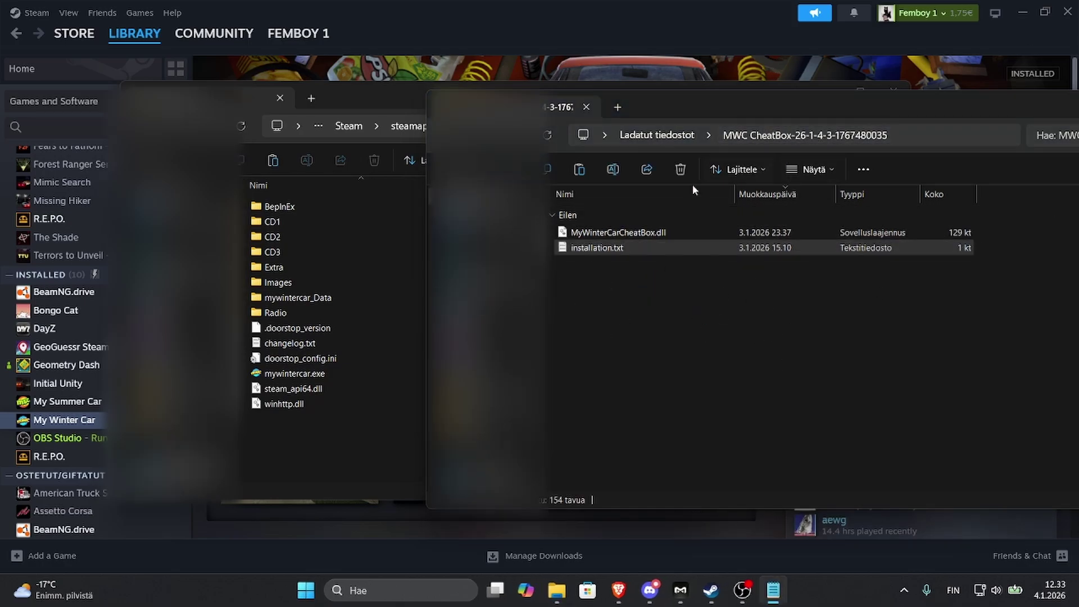
# - Create a new 'plugins' folder inside the game's BepInEx folder and open it
pyautogui.click(661, 235)
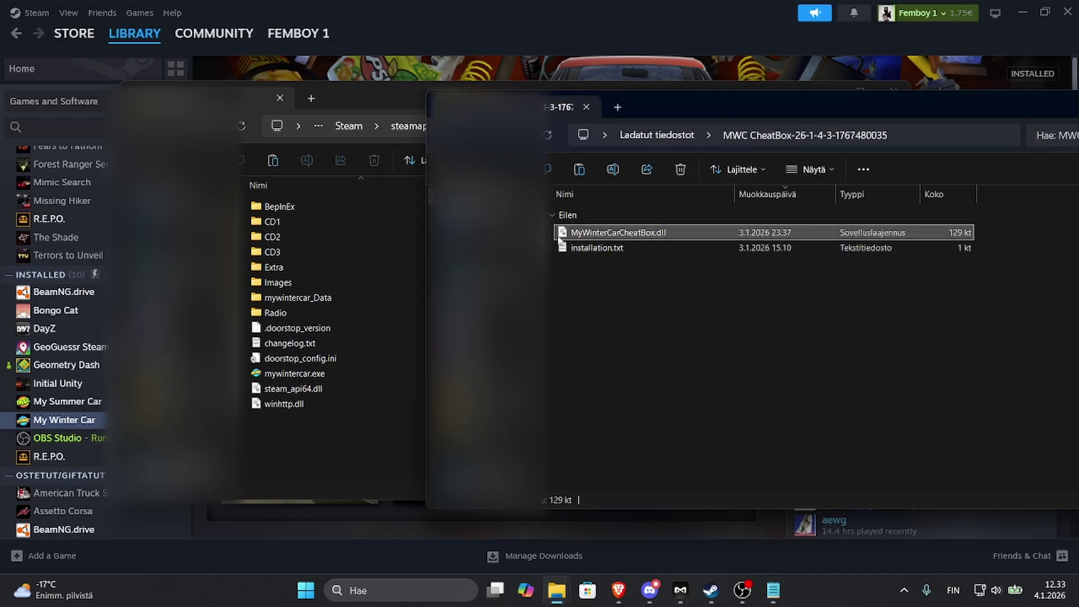
pyautogui.moveTo(574, 239); pyautogui.dragTo(390, 206)
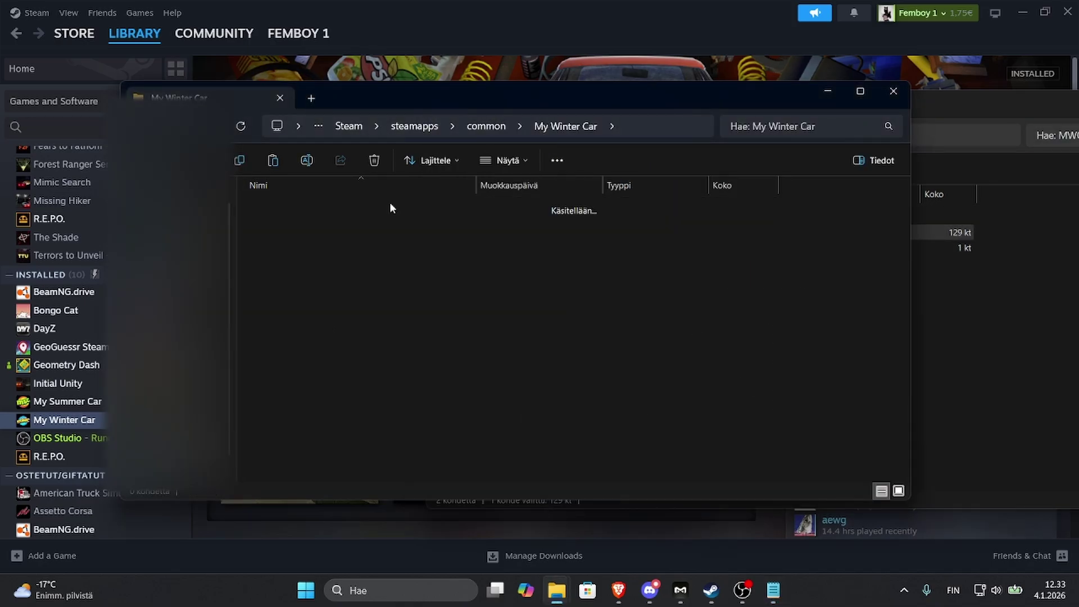
pyautogui.rightClick(323, 305)
pyautogui.moveTo(347, 208)
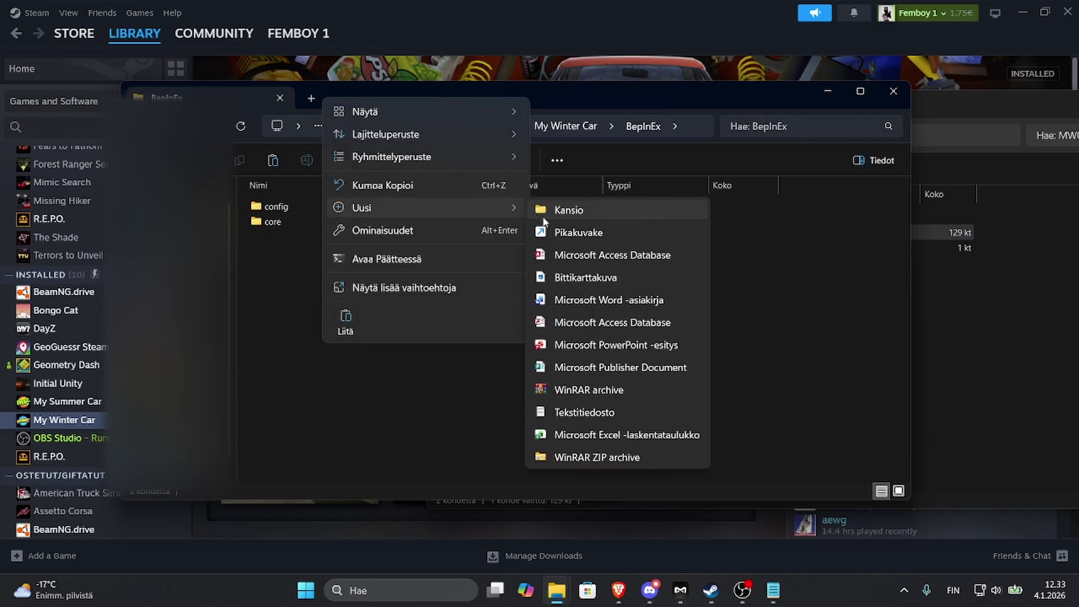
pyautogui.click(544, 217)
pyautogui.write('plugins')
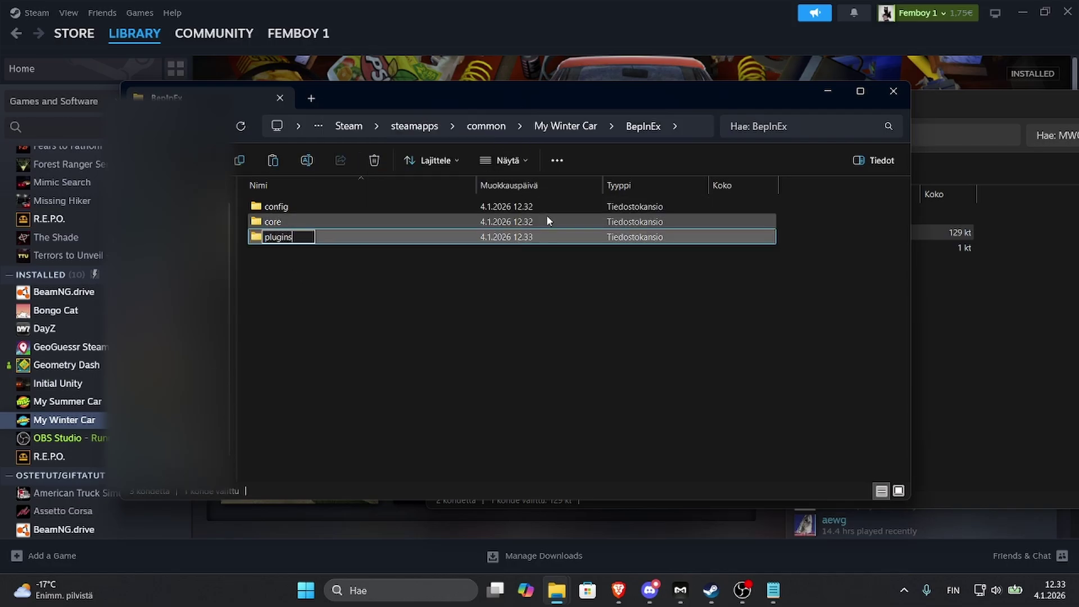
pyautogui.press('Return')
pyautogui.doubleClick(453, 239)
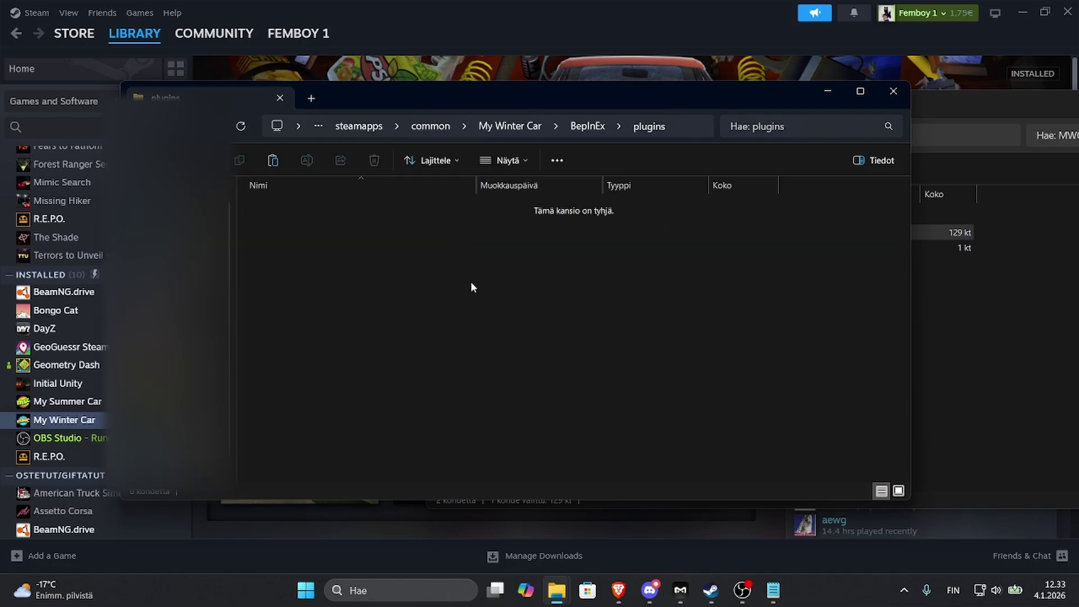
# - Move MyWinterCarCheatBox.dll into the new plugins folder
pyautogui.click(936, 337)
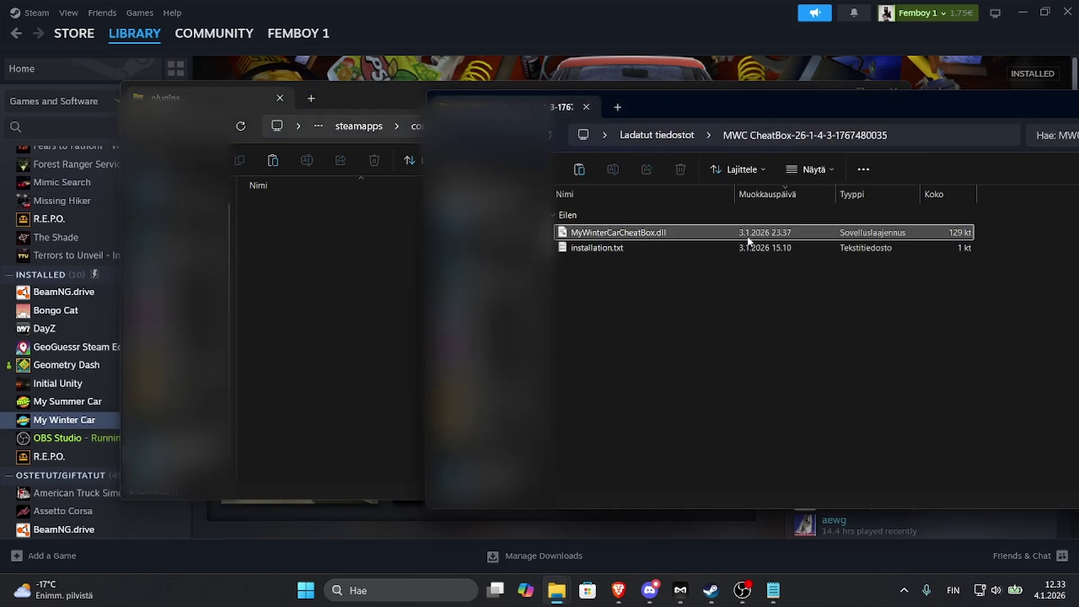
pyautogui.moveTo(707, 235); pyautogui.dragTo(332, 272)
pyautogui.click(366, 365)
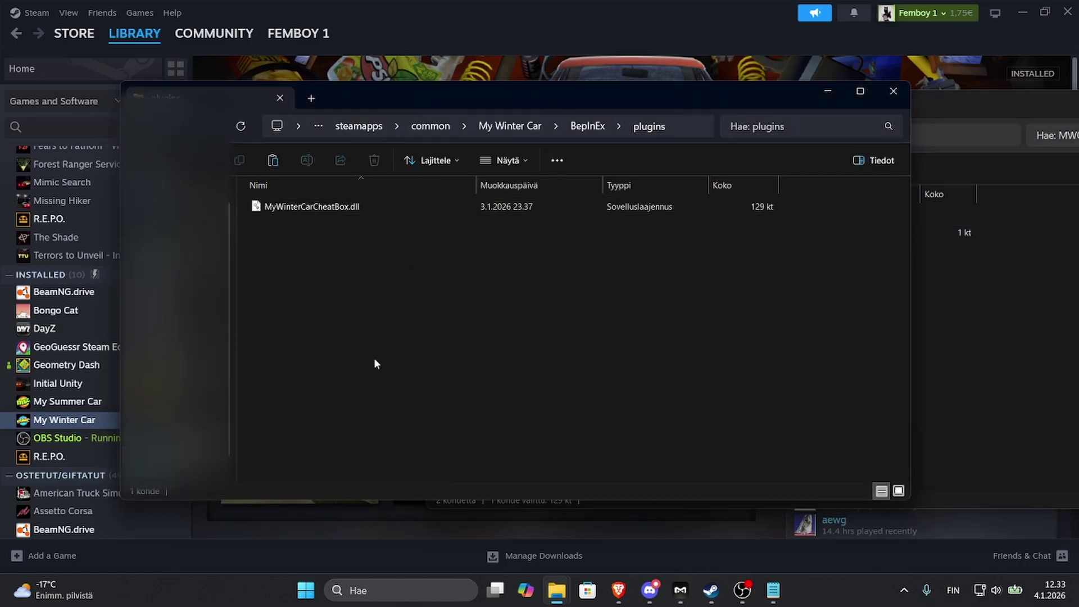
# - Close the two extra CheatBox tabs and return to the My Winter Car mods list
pyautogui.click(556, 590)
pyautogui.moveTo(618, 590)
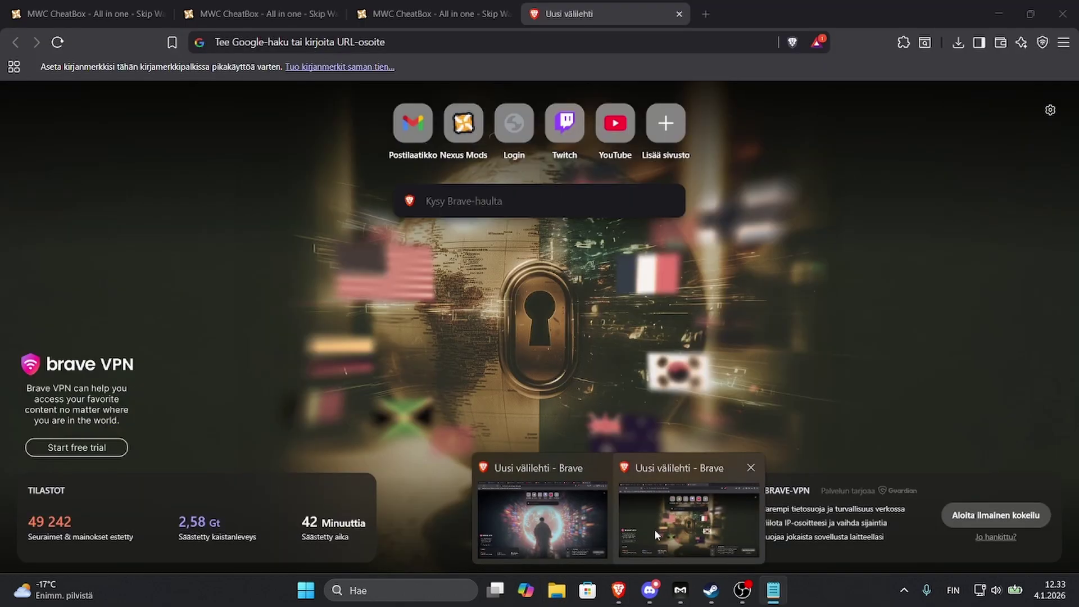
pyautogui.click(654, 530)
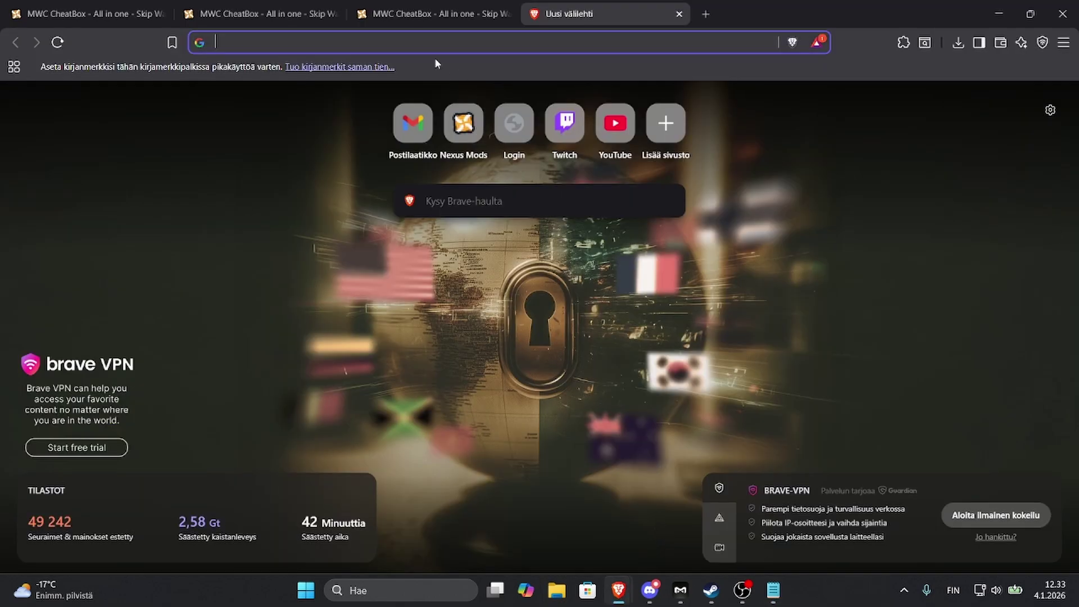
pyautogui.click(494, 14)
pyautogui.click(506, 14)
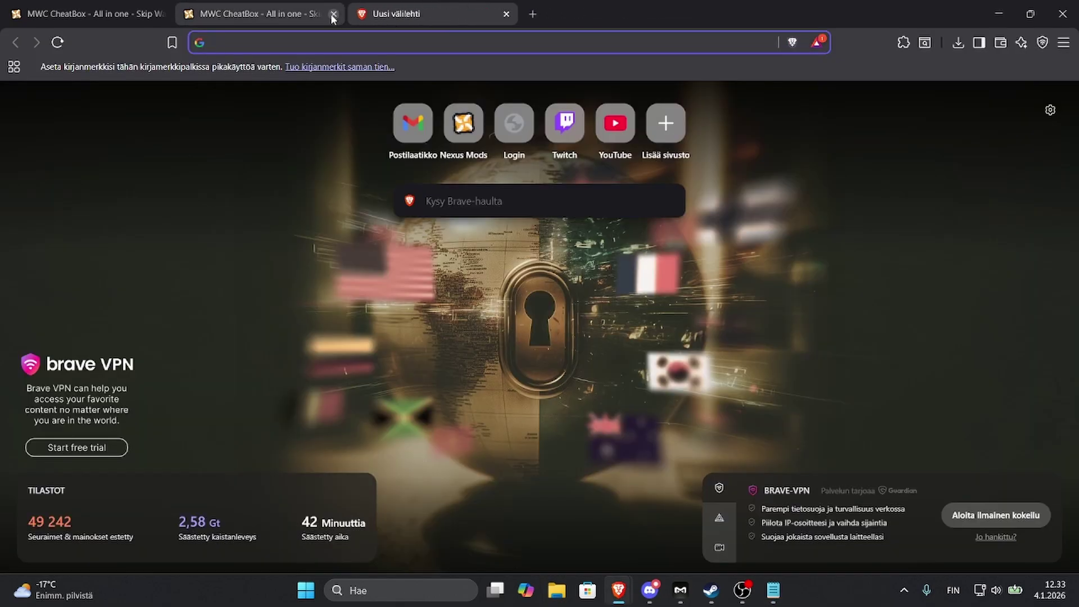
pyautogui.click(333, 15)
pyautogui.click(84, 14)
# - Download HeadLamp_V1.00 from the Head lamp mod using the free slow download
pyautogui.scroll(-2, 633, 253)
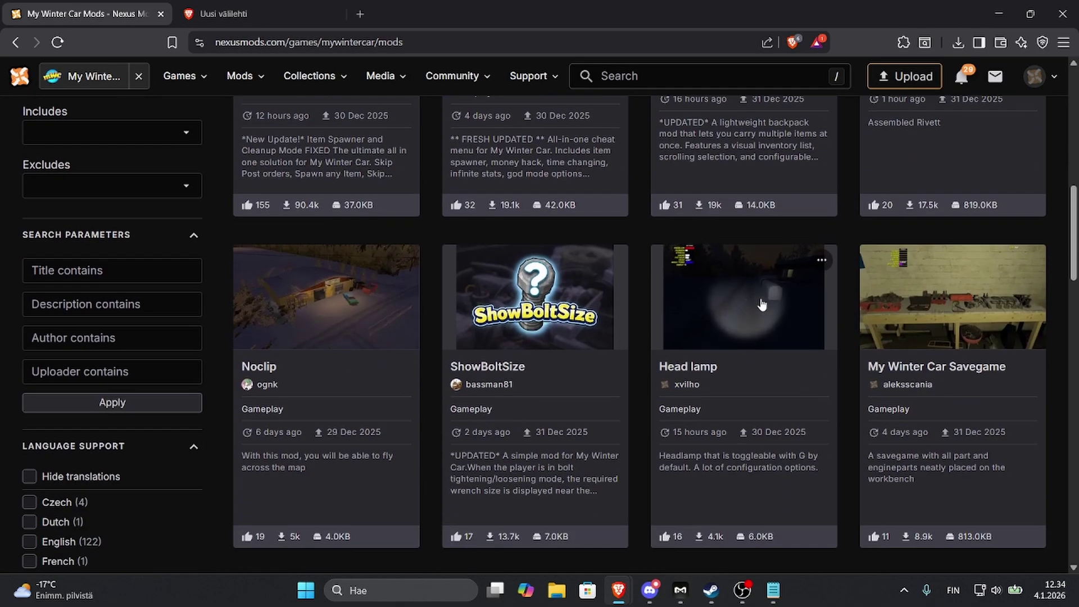
pyautogui.click(677, 254)
pyautogui.click(947, 412)
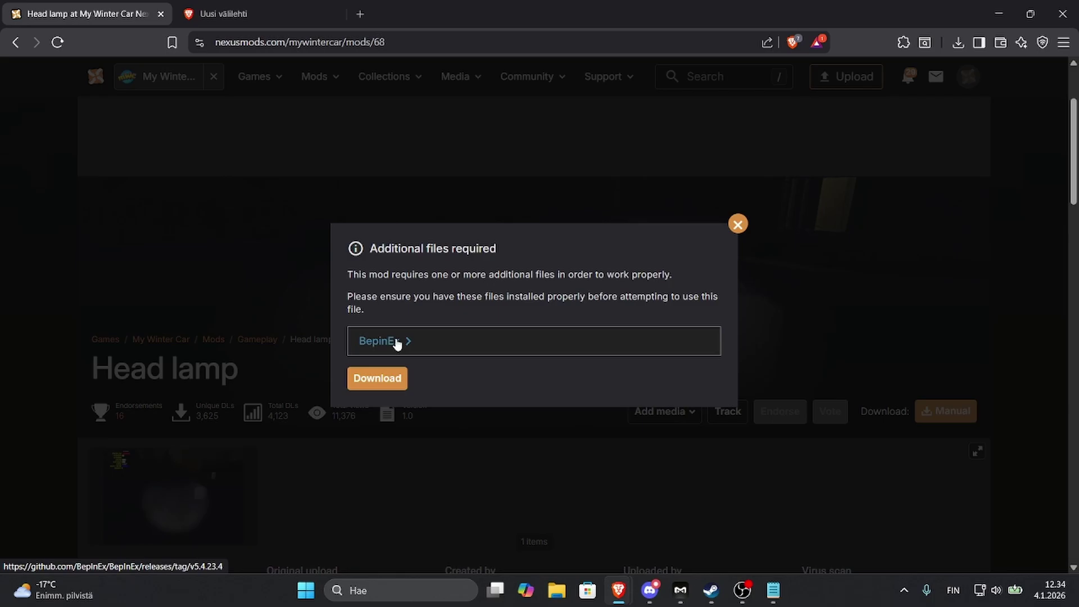
pyautogui.click(378, 379)
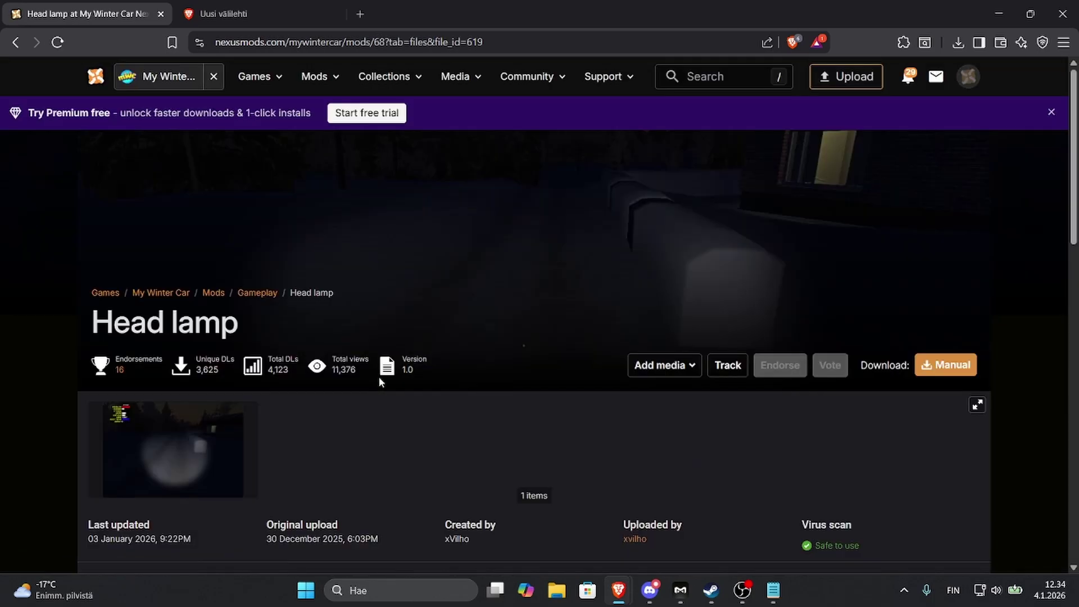
pyautogui.click(452, 400)
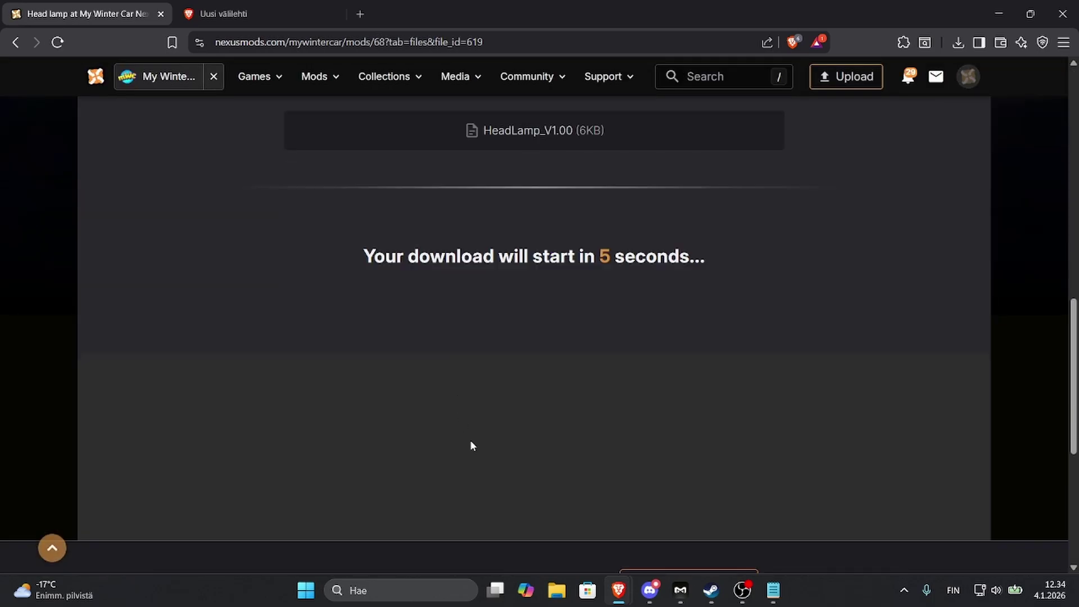
pyautogui.click(444, 314)
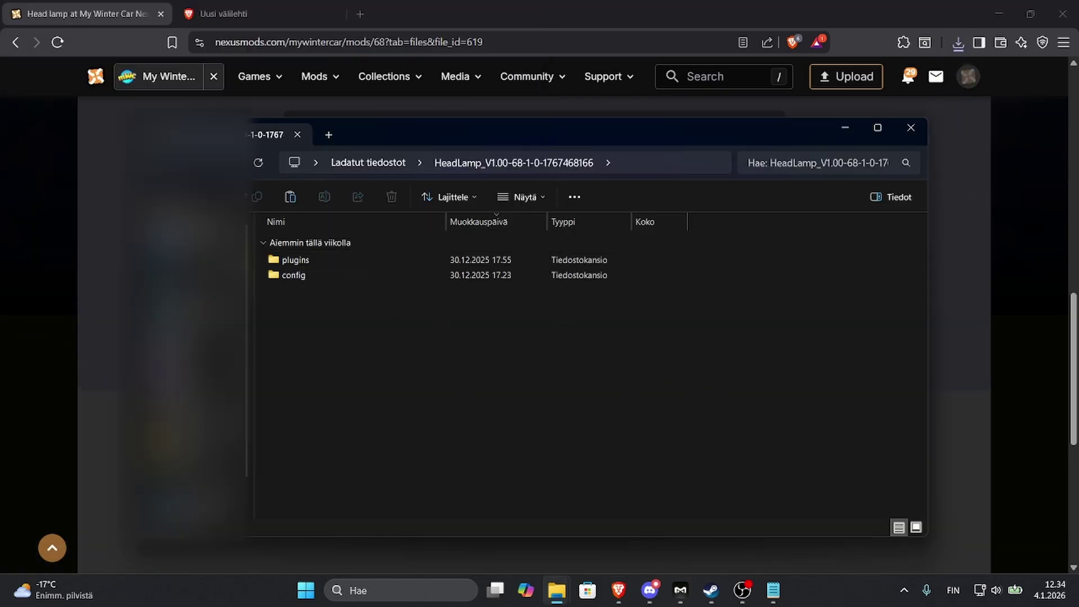
# - Paste Head lamp's plugins and config folders into My Winter Car\BepInEx, replacing existing files
pyautogui.moveTo(476, 418); pyautogui.dragTo(374, 219)
pyautogui.click(442, 342)
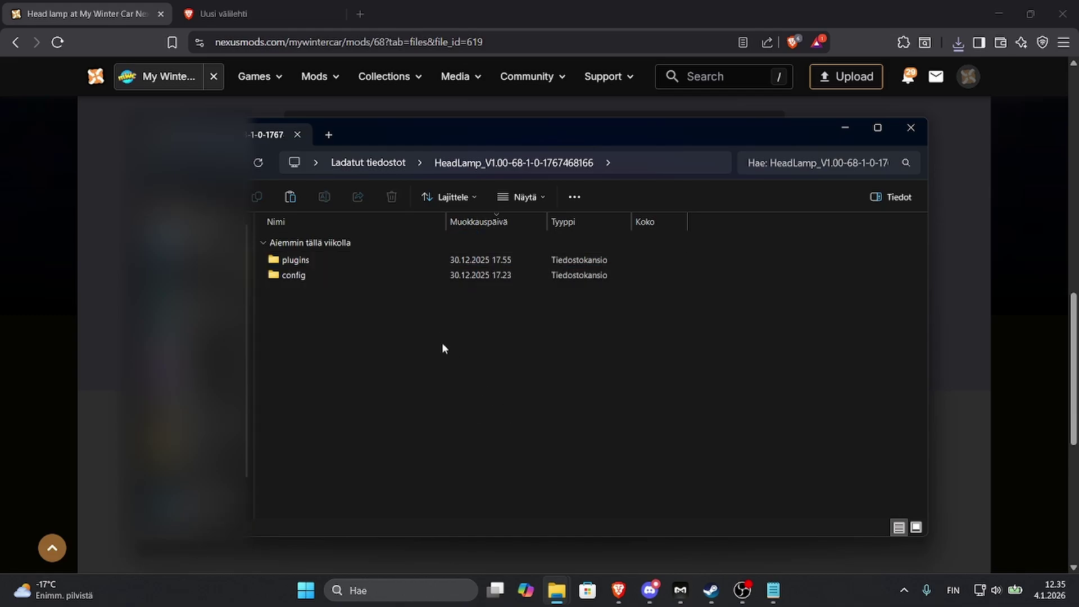
pyautogui.doubleClick(335, 260)
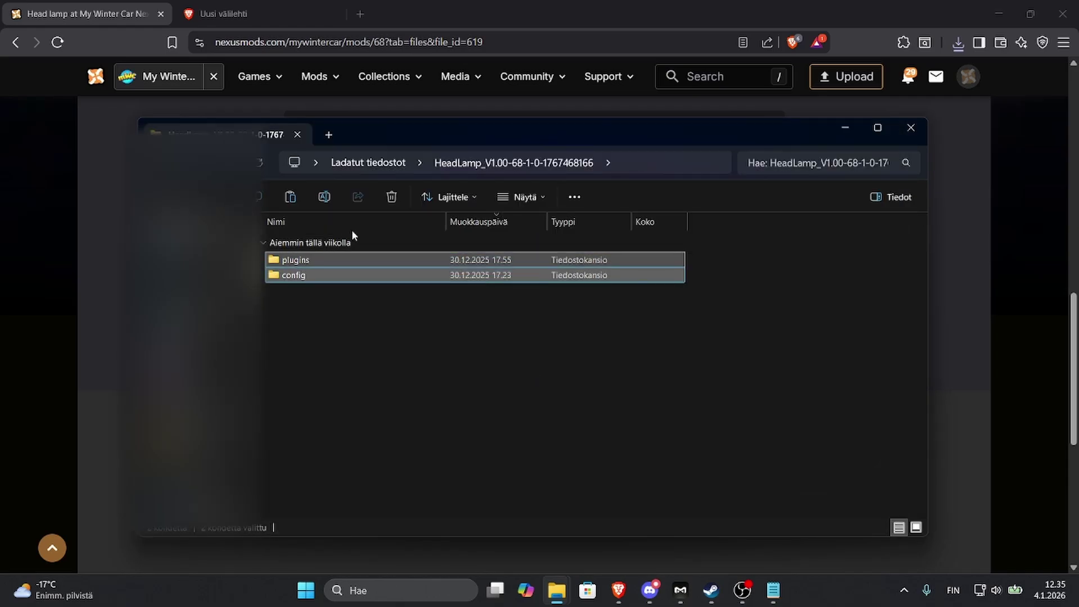
pyautogui.hotkey('alt', 'Tab')
pyautogui.doubleClick(279, 222)
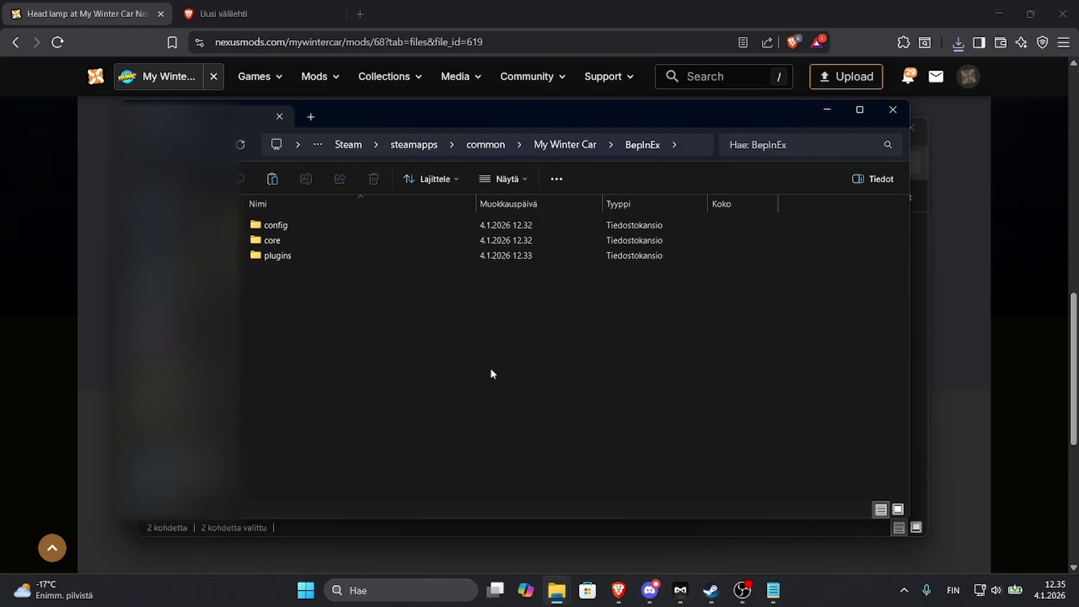
pyautogui.hotkey('ctrl', 'v')
pyautogui.click(541, 225)
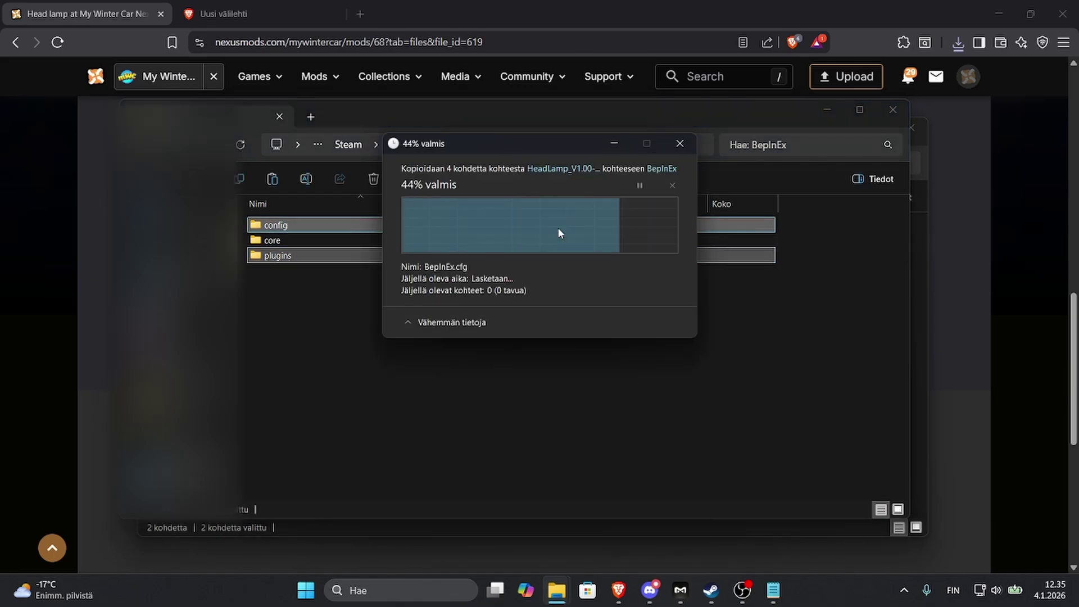
pyautogui.click(405, 423)
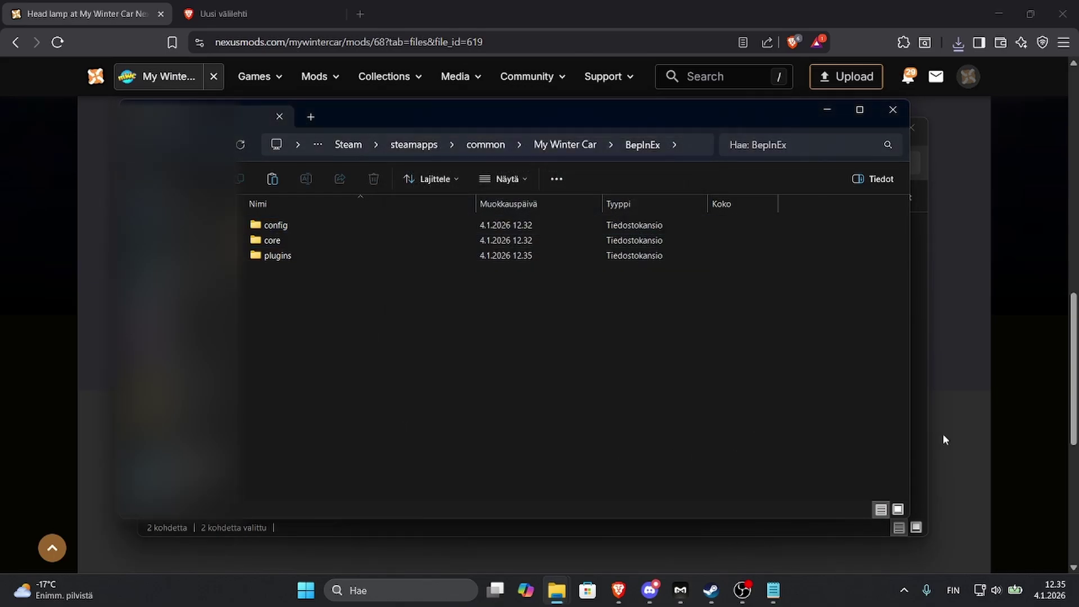
pyautogui.hotkey('alt', 'Tab')
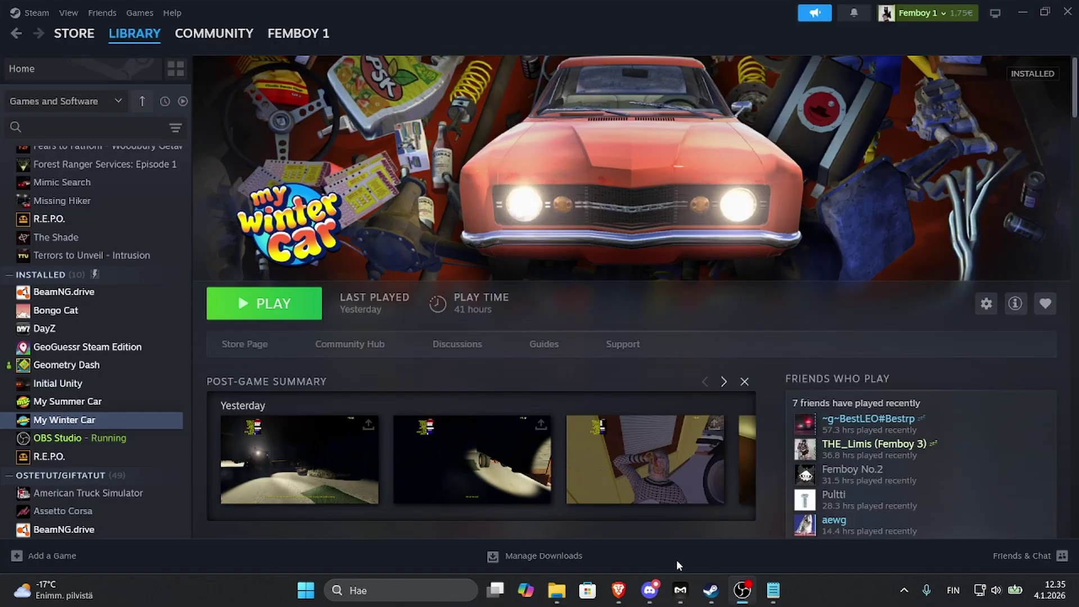
# - Launch My Winter Car from the Steam library and move the BepInEx console window aside
pyautogui.click(313, 304)
pyautogui.moveTo(233, 102); pyautogui.dragTo(359, 77)
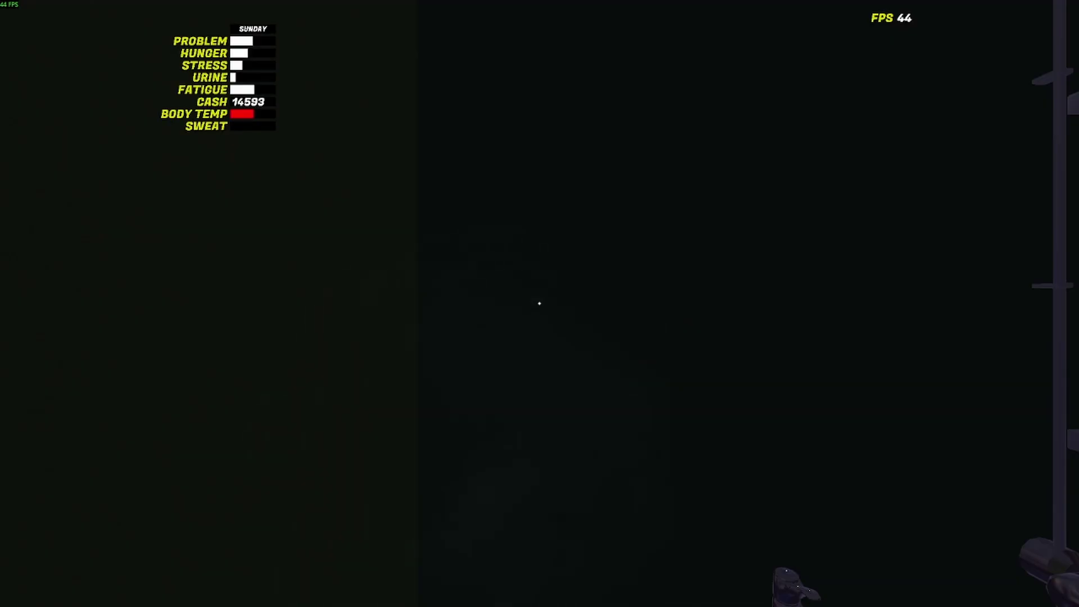
# - Toggle the headlamp on and off, then open and close the CheatBox v1.4.3 menu
pyautogui.press('f')
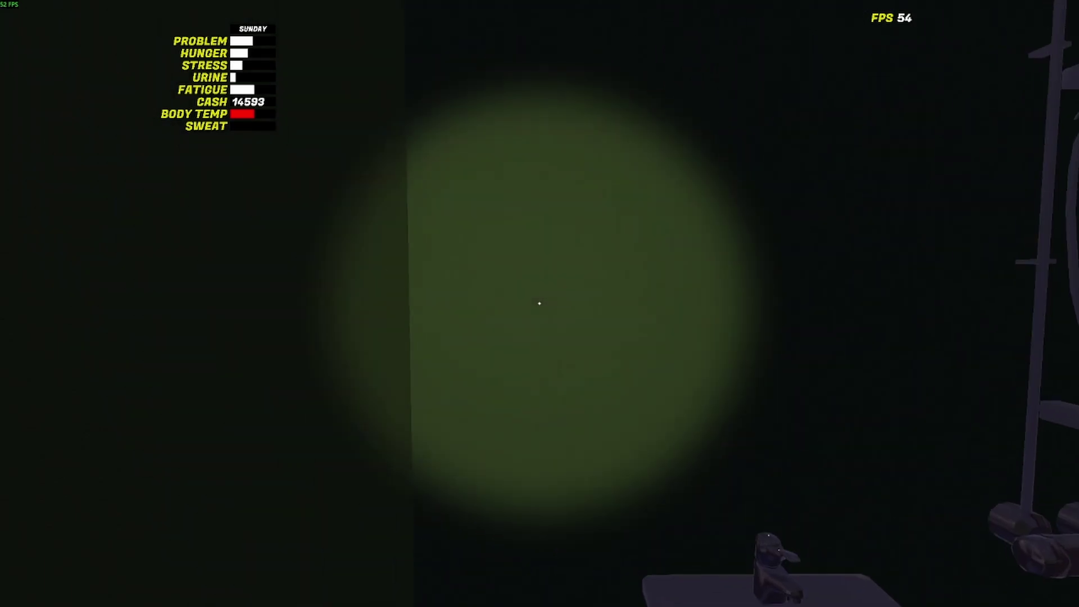
pyautogui.press('f')
pyautogui.press('Insert')
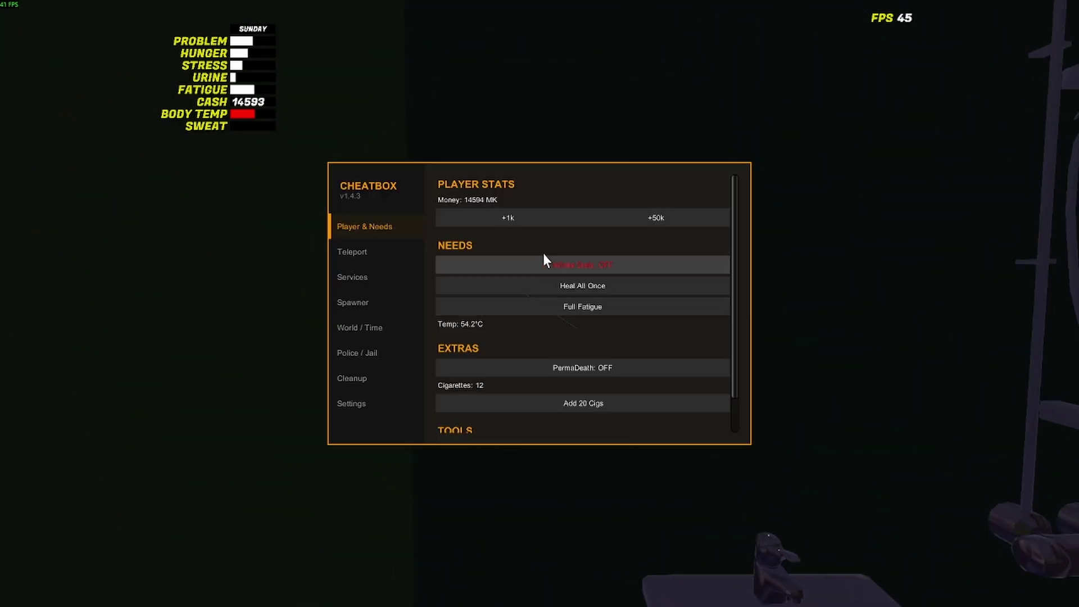
pyautogui.scroll(-2, 588, 314)
pyautogui.scroll(2, 595, 337)
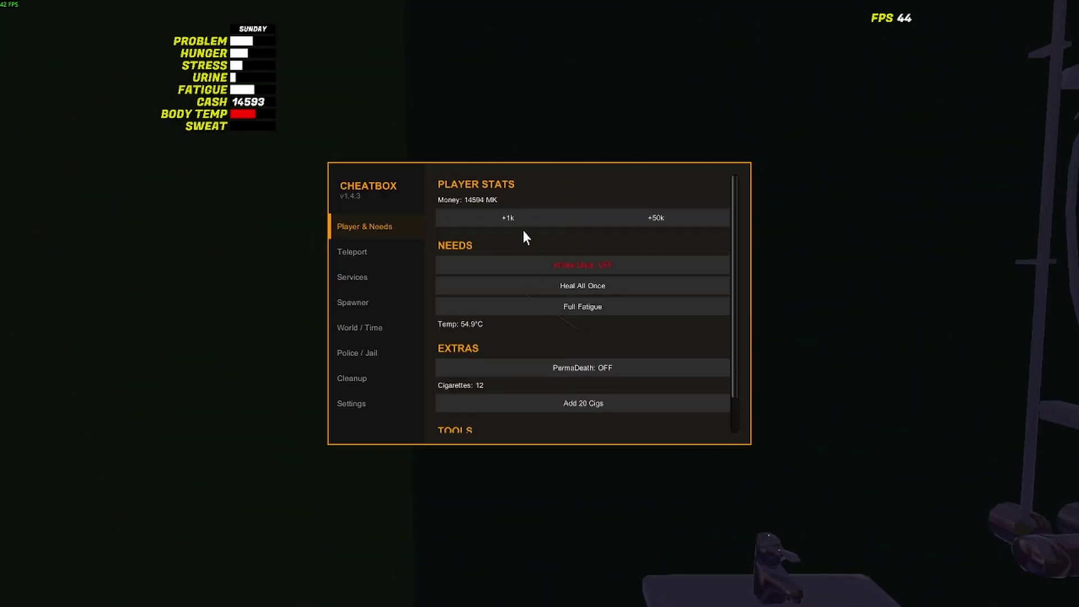
pyautogui.press('Insert')
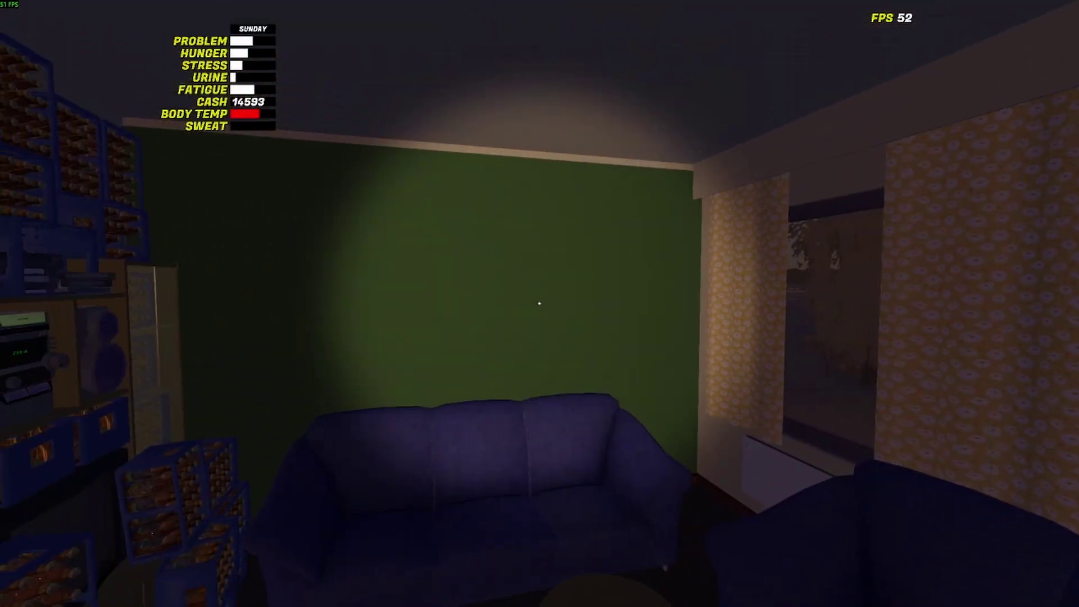
# - Walk through the hallway and kitchen into the living room up to the sofa
pyautogui.press('w')
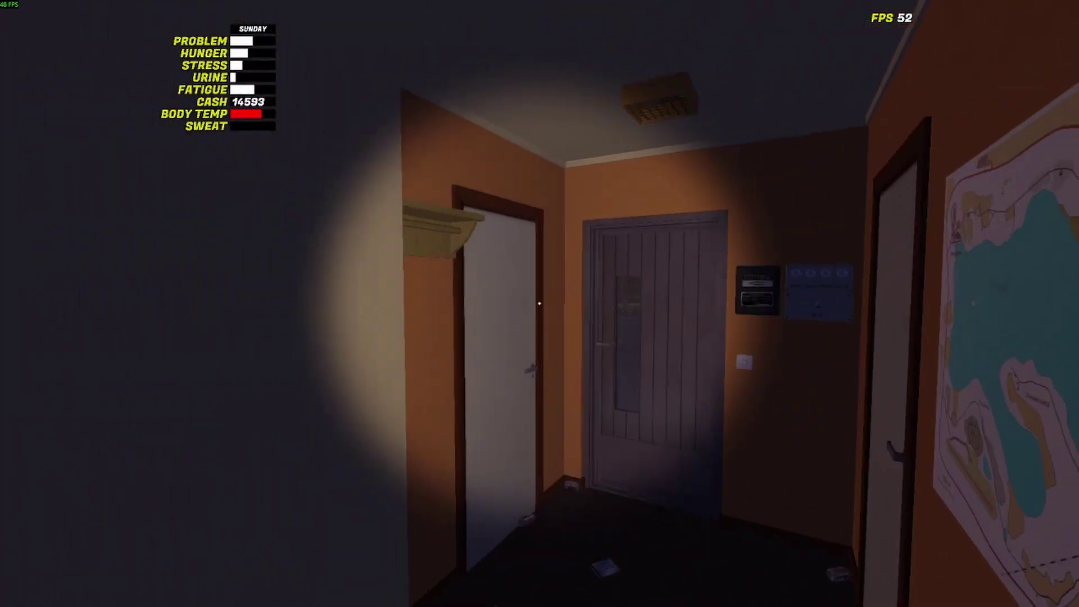
pyautogui.press('w')
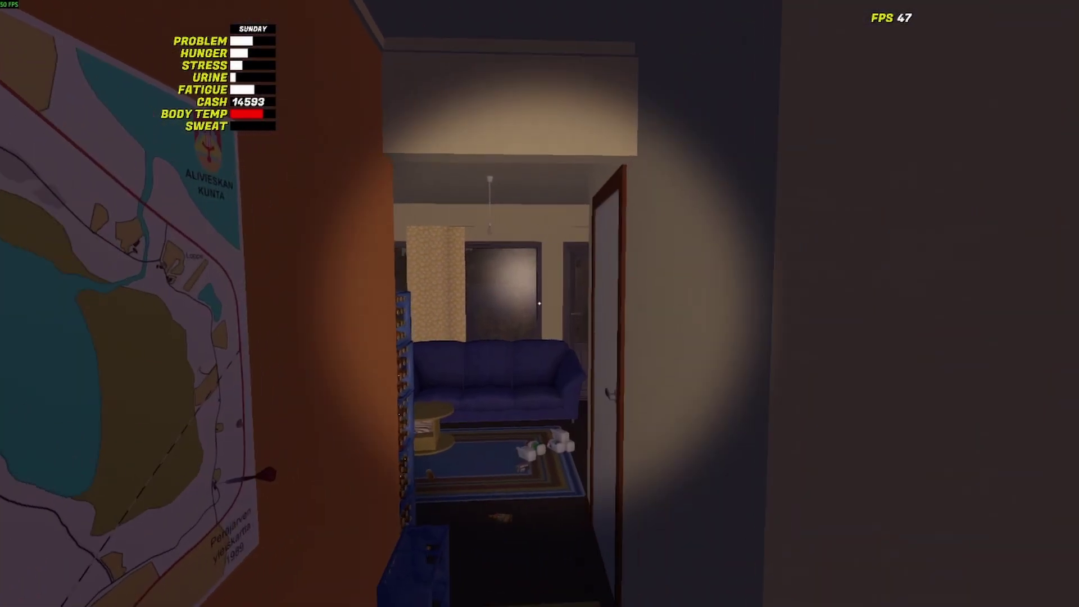
pyautogui.press('w')
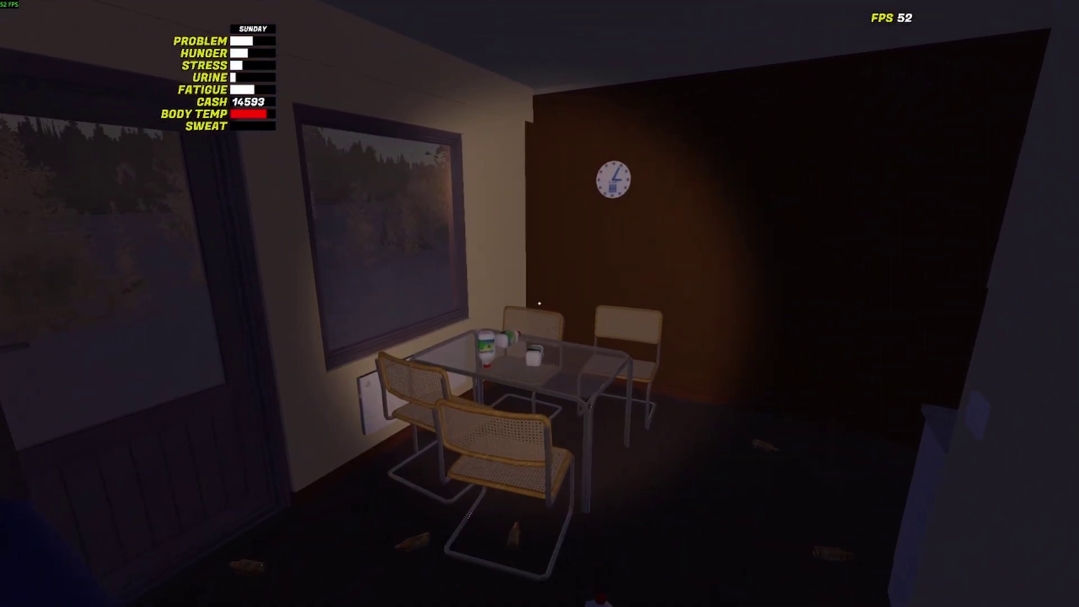
pyautogui.press('w')
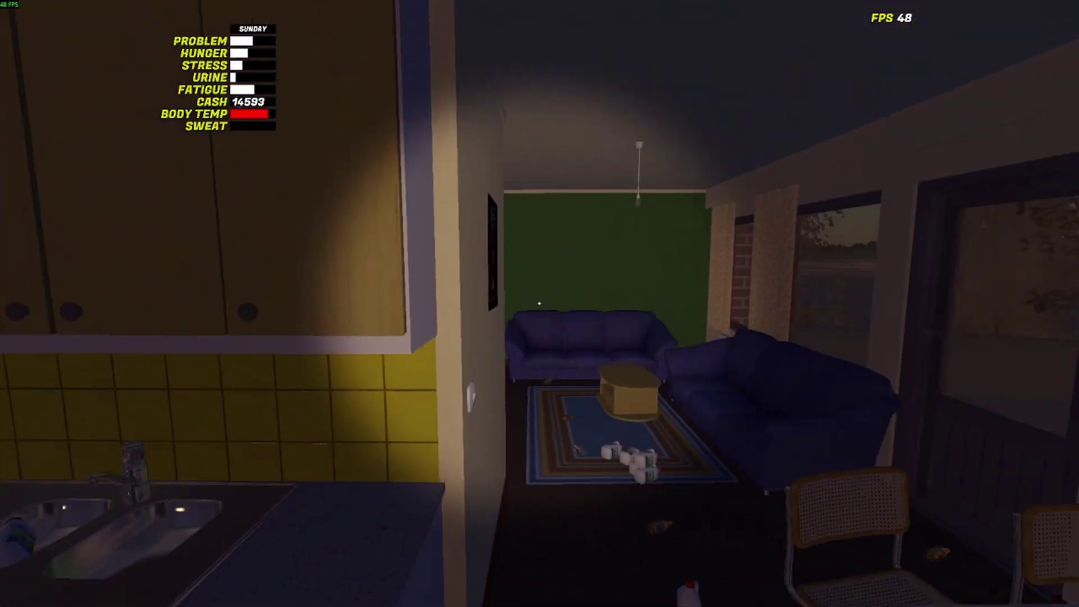
pyautogui.press('w')
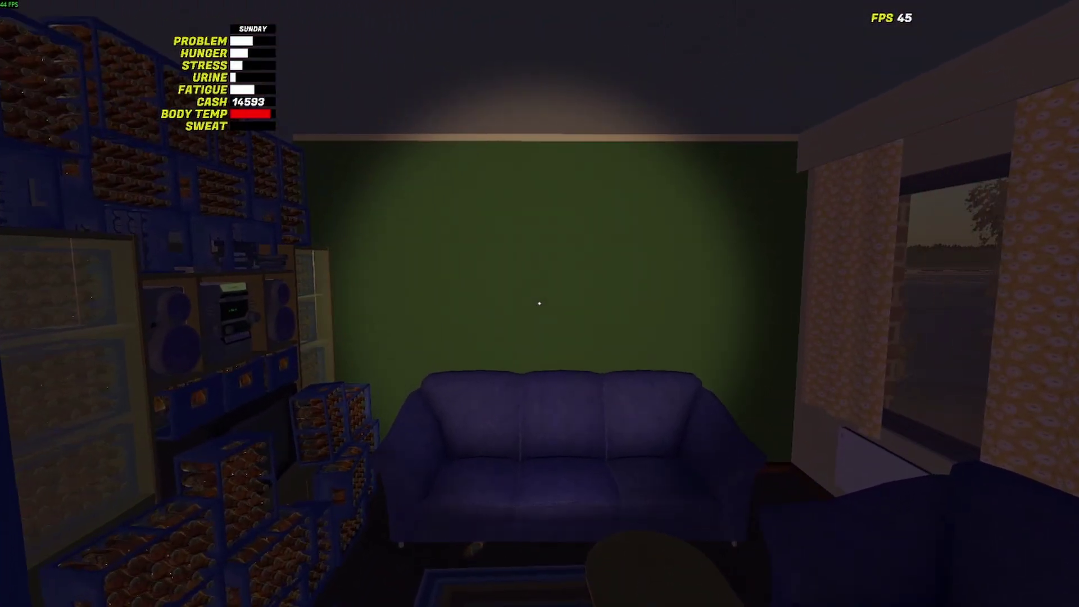